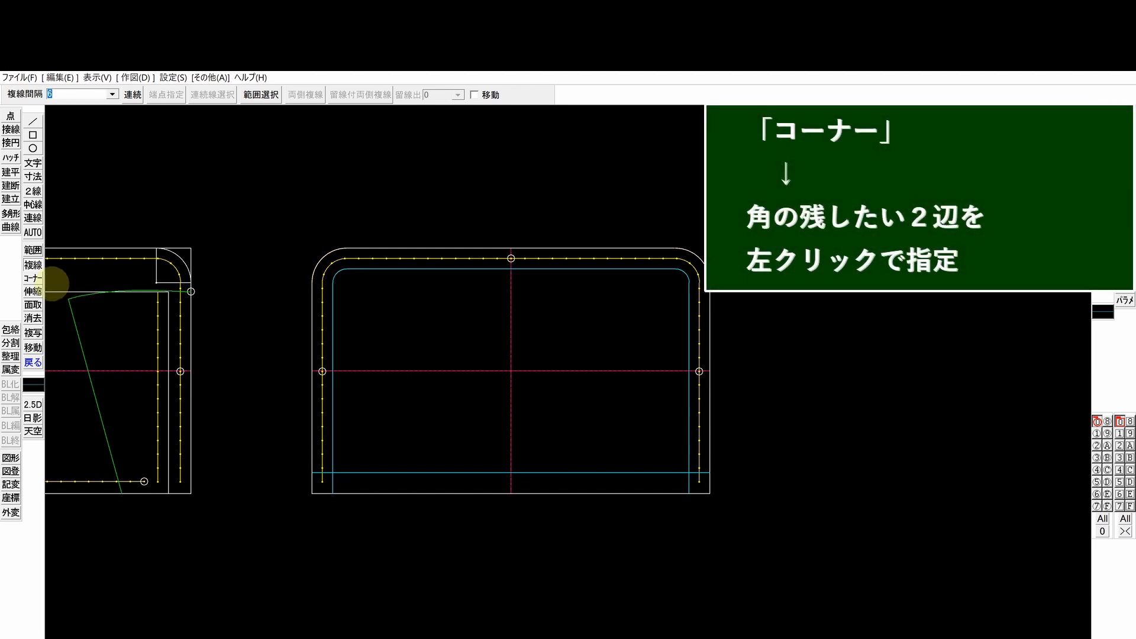
# Step: Join the inner cyan outline's bottom line with both vertical sides using the corner command, removing the overhangs at both lower corners
pyautogui.click(33, 278)
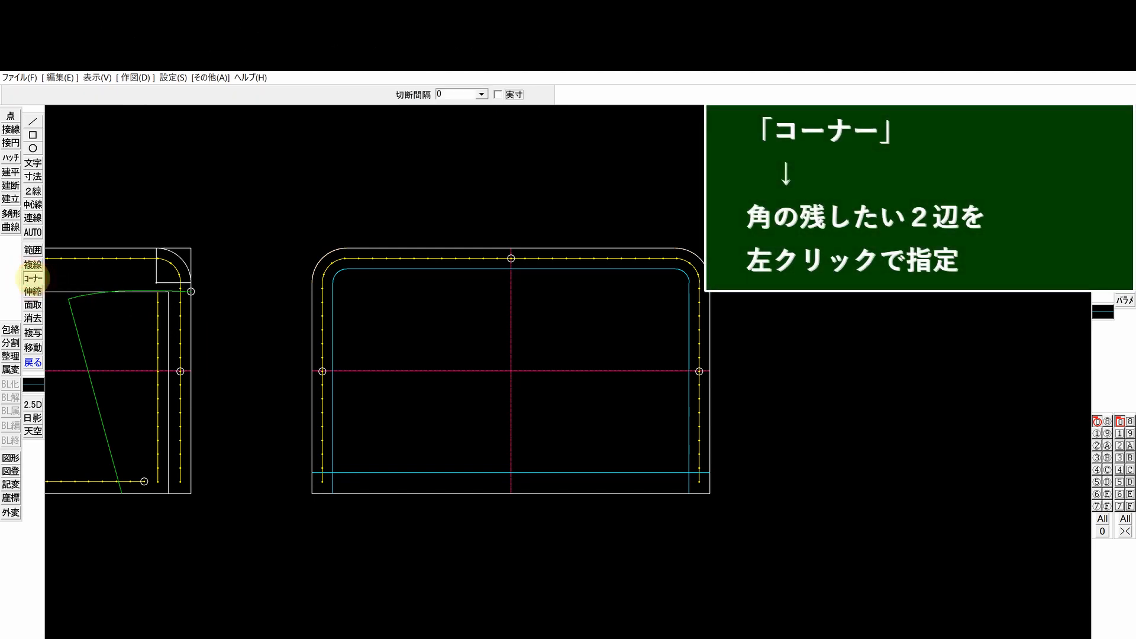
pyautogui.click(332, 456)
pyautogui.click(345, 472)
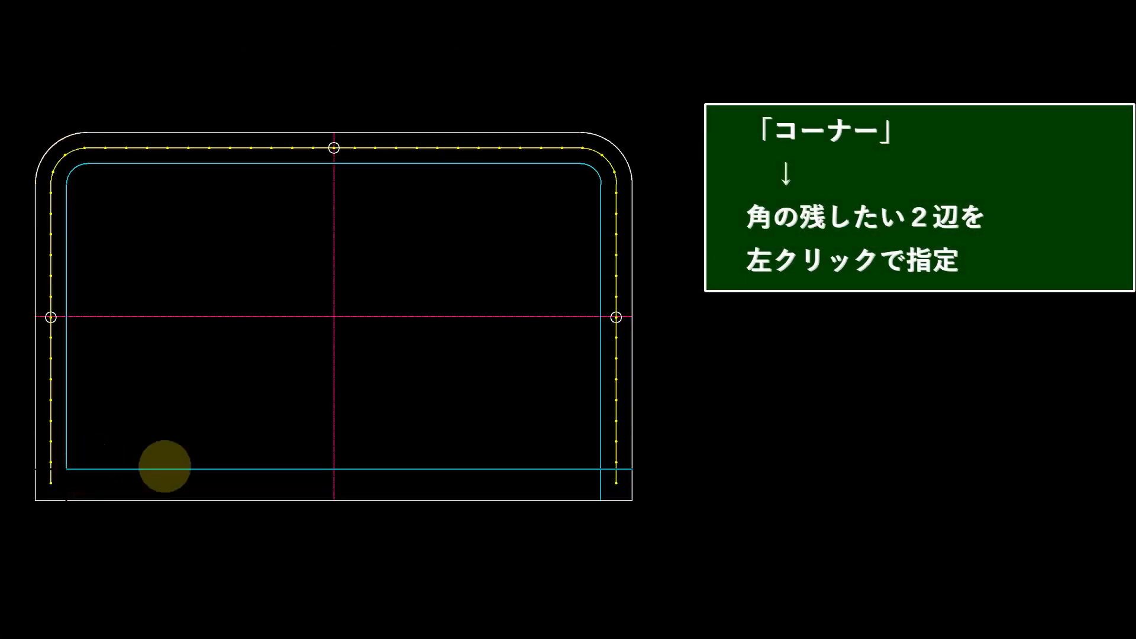
pyautogui.click(569, 469)
pyautogui.click(601, 430)
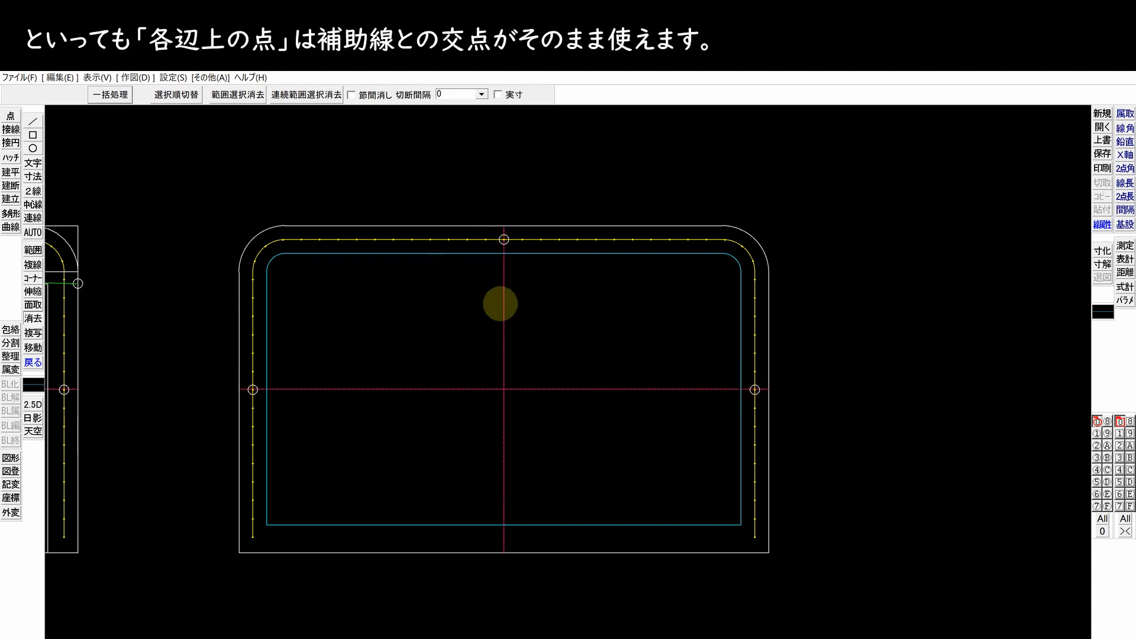
# Step: Place a point at the centre of the outer outline's upper-right corner arc
pyautogui.moveTo(722, 228); pyautogui.dragTo(605, 284, button='middle')
pyautogui.scroll(3, 606, 285)
pyautogui.scroll(3, 598, 309)
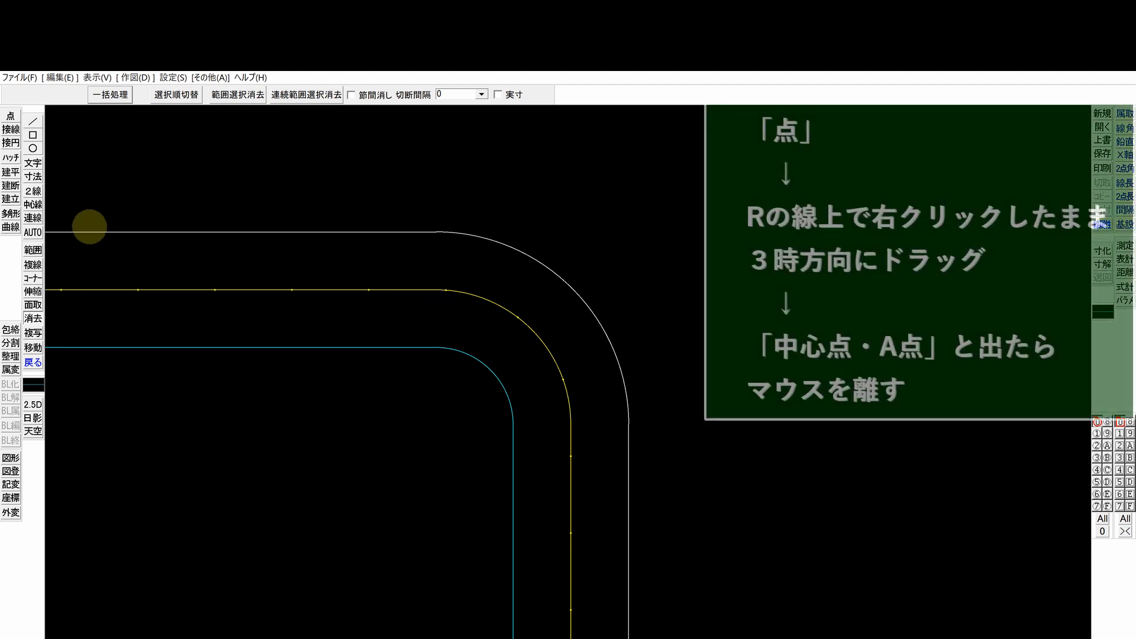
pyautogui.click(10, 115)
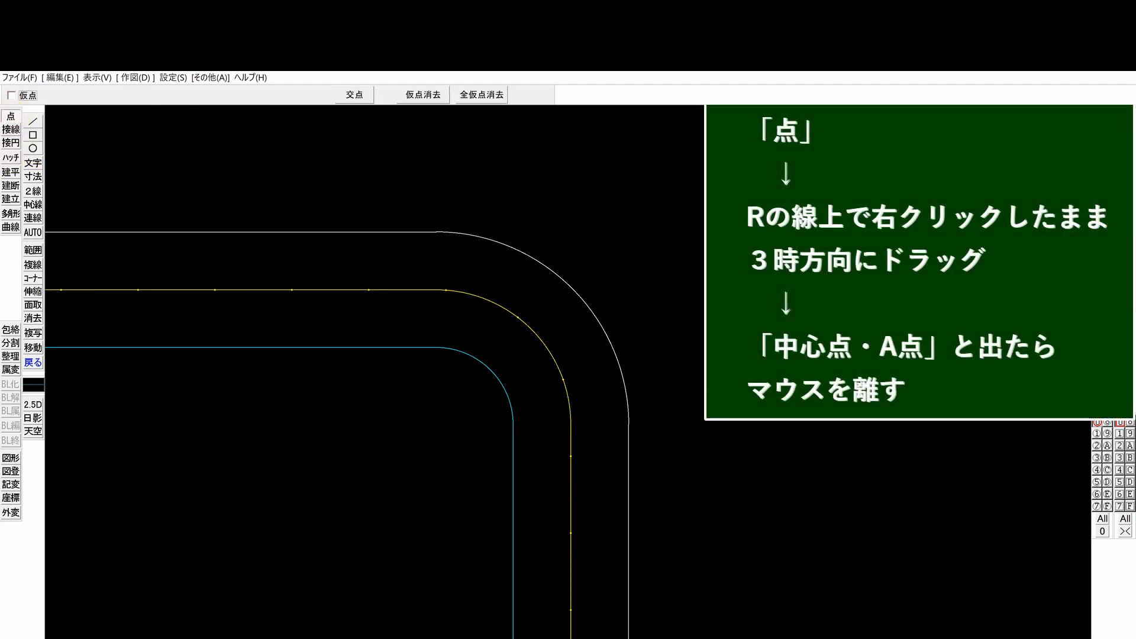
pyautogui.moveTo(577, 294); pyautogui.dragTo(578, 295, button='right')
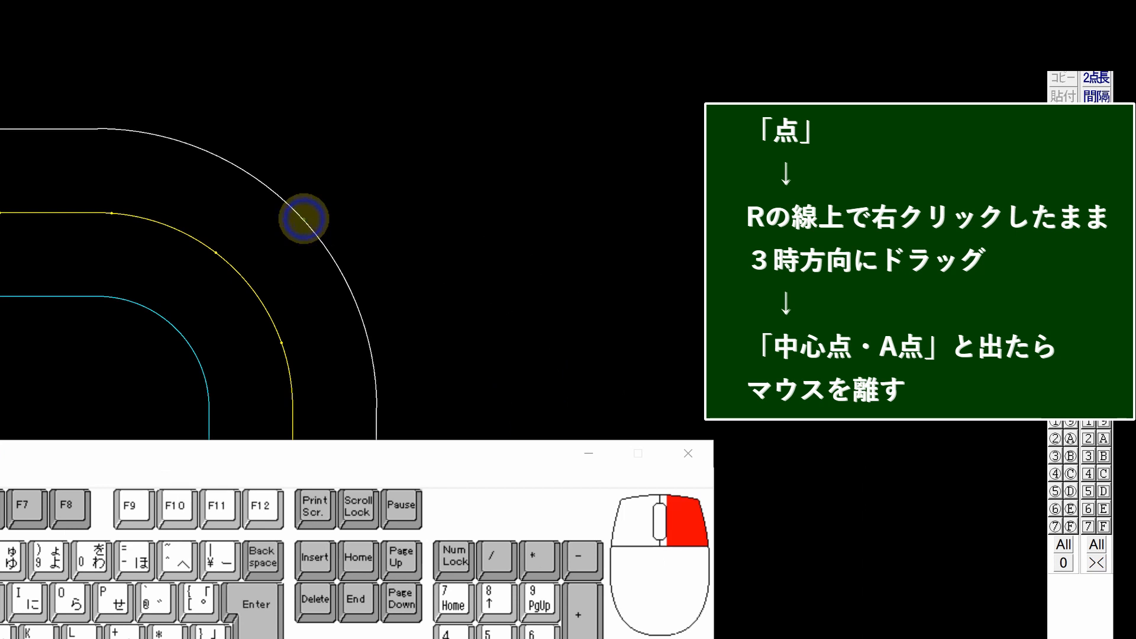
pyautogui.moveTo(304, 219); pyautogui.dragTo(387, 220, button='right')
pyautogui.scroll(-5, 264, 282)
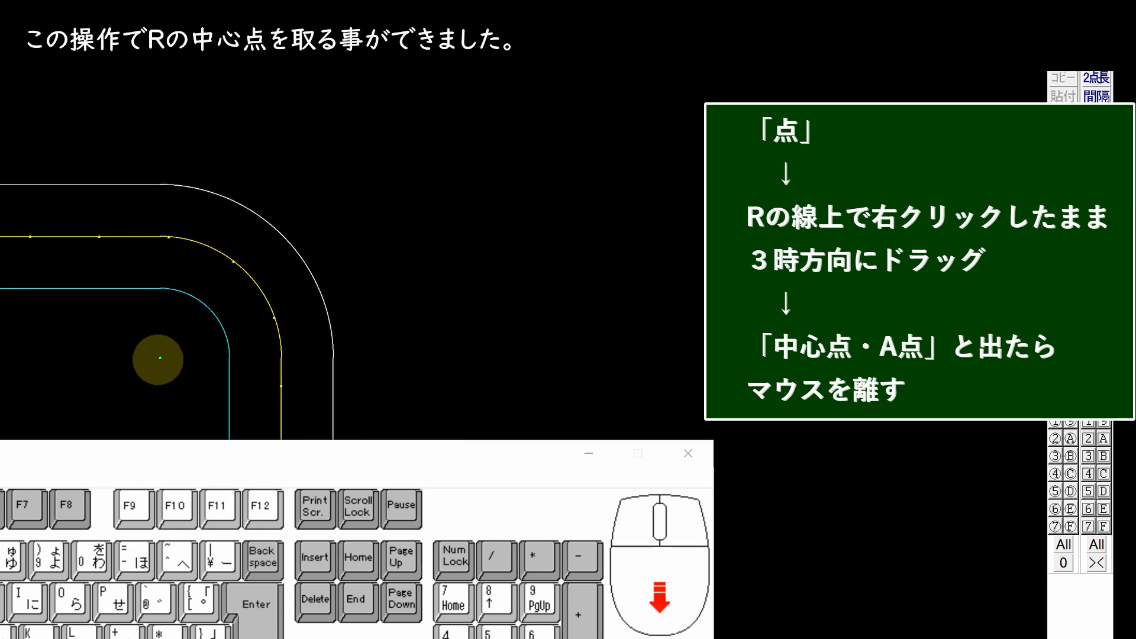
# Step: Draw a vertical and a horizontal line from the upper-right arc's centre point to the outer outline, constrained to horizontal/vertical
pyautogui.scroll(8, 168, 375)
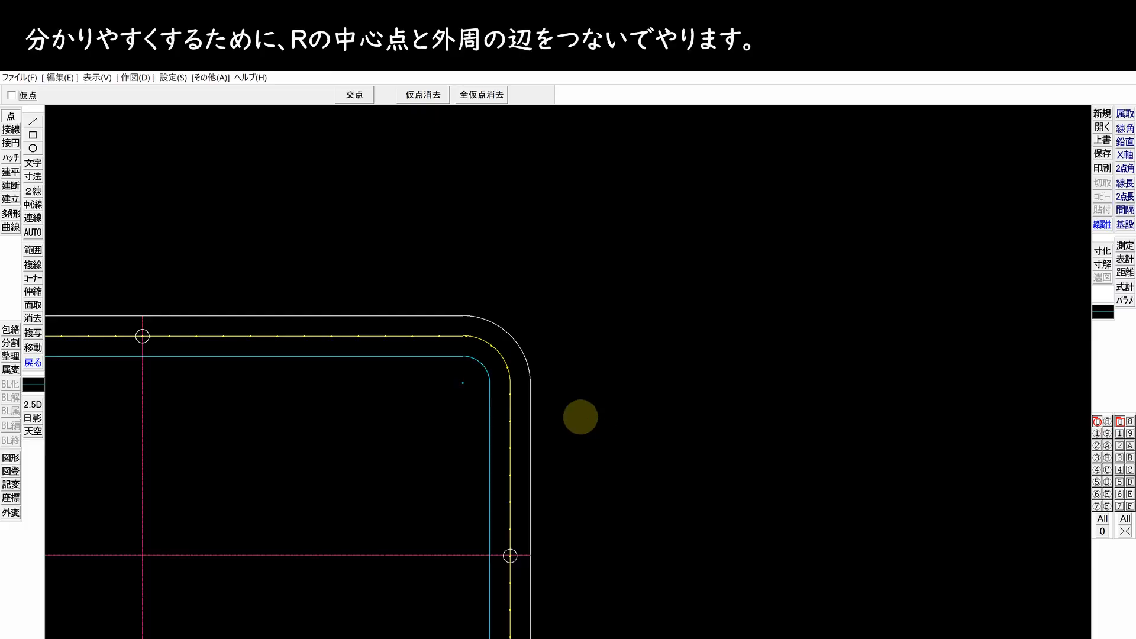
pyautogui.click(33, 121)
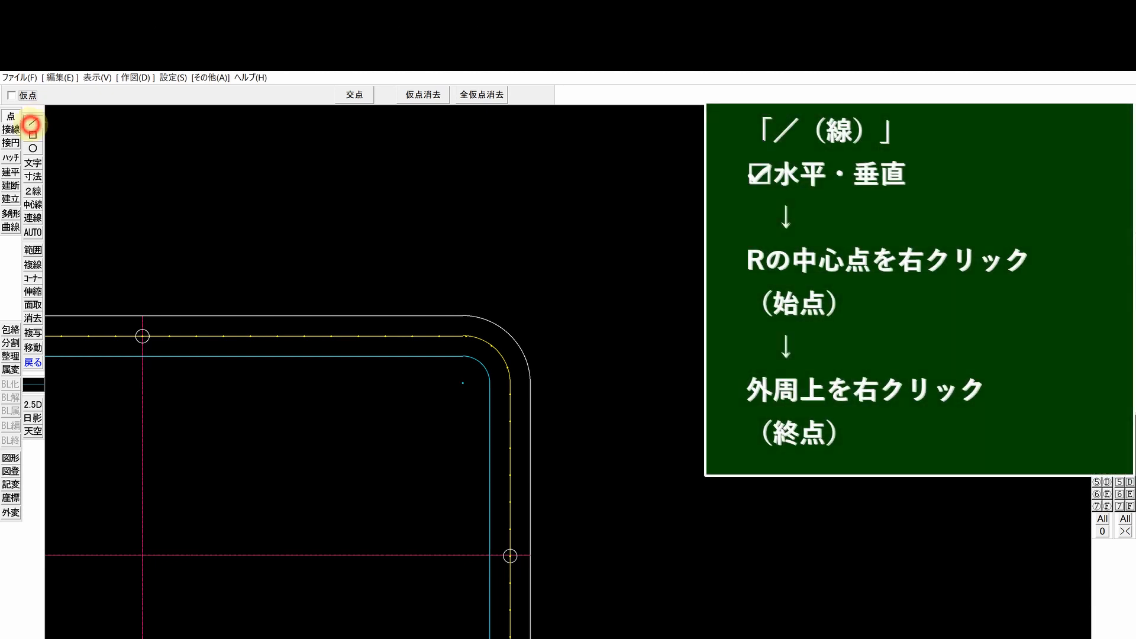
pyautogui.click(63, 95)
pyautogui.rightClick(463, 383)
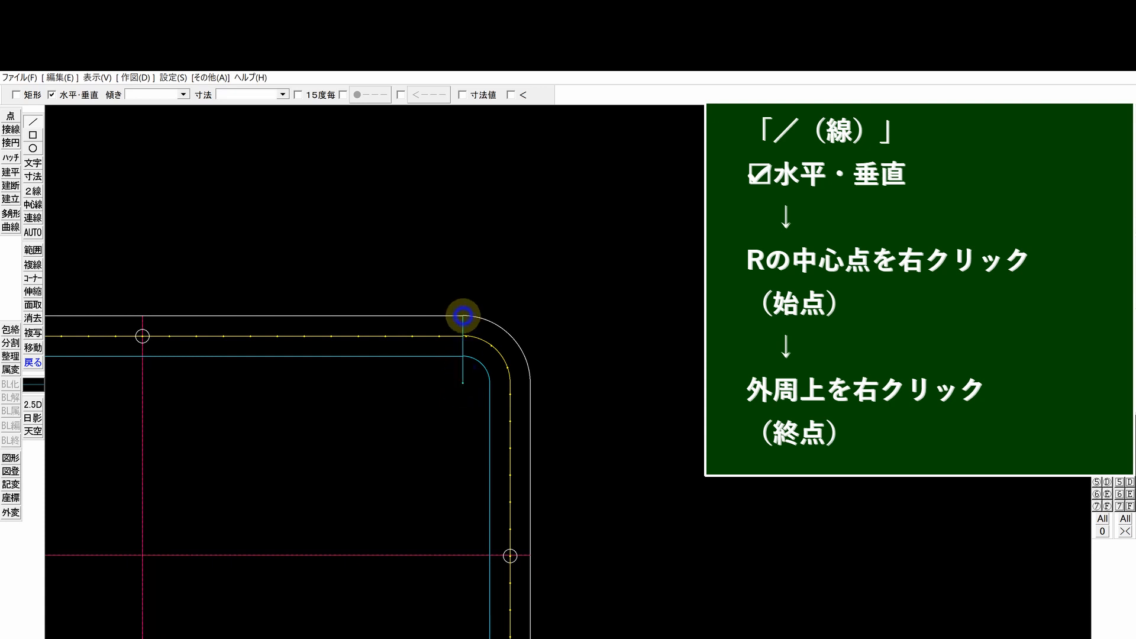
pyautogui.rightClick(463, 316)
pyautogui.rightClick(464, 383)
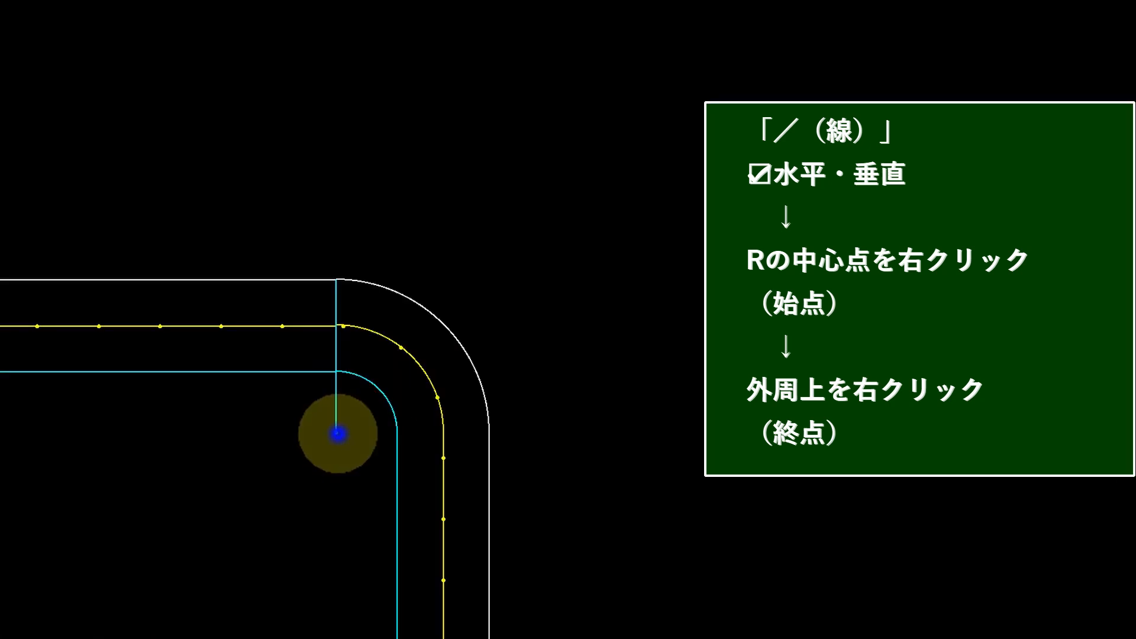
pyautogui.rightClick(486, 427)
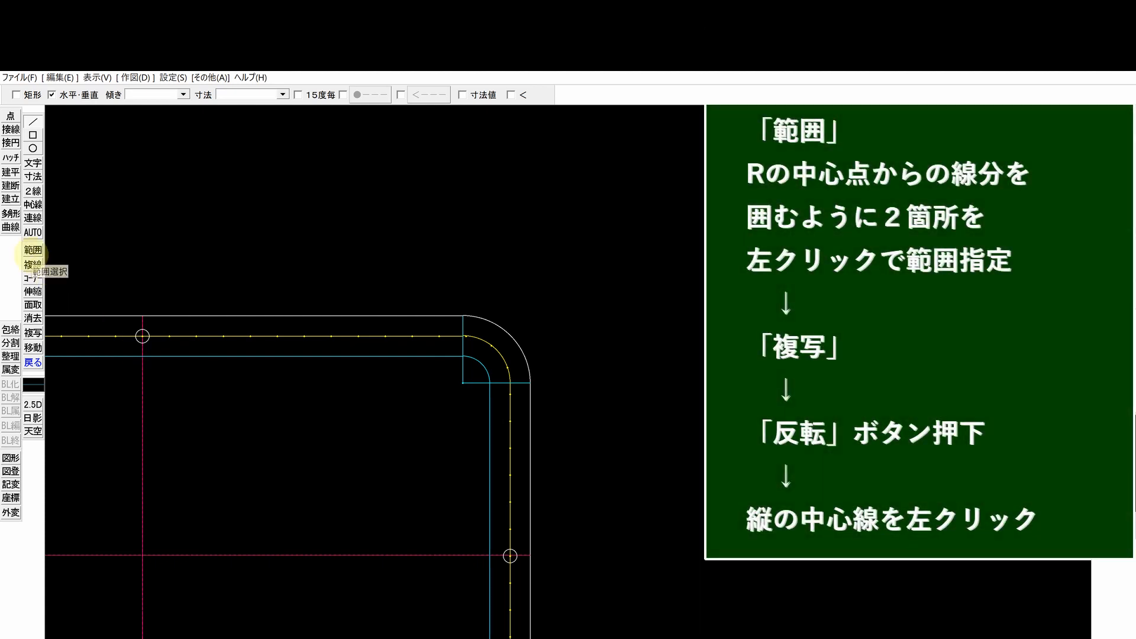
# Step: Select the upper-right corner's arcs and centre lines and mirror-copy them across the vertical centreline
pyautogui.click(33, 249)
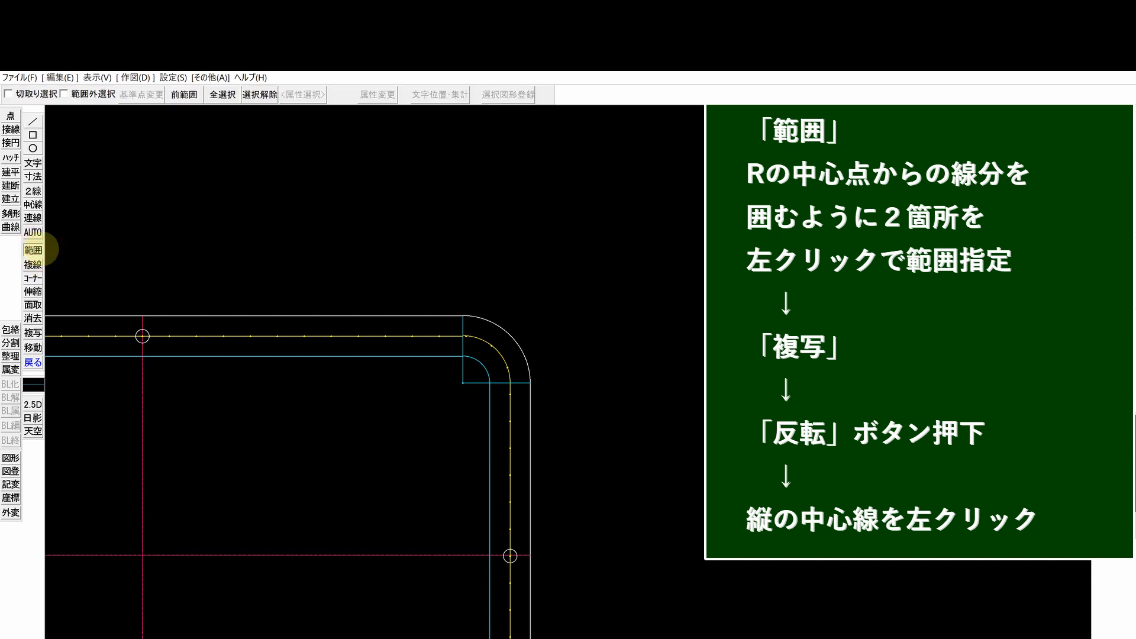
pyautogui.click(456, 301)
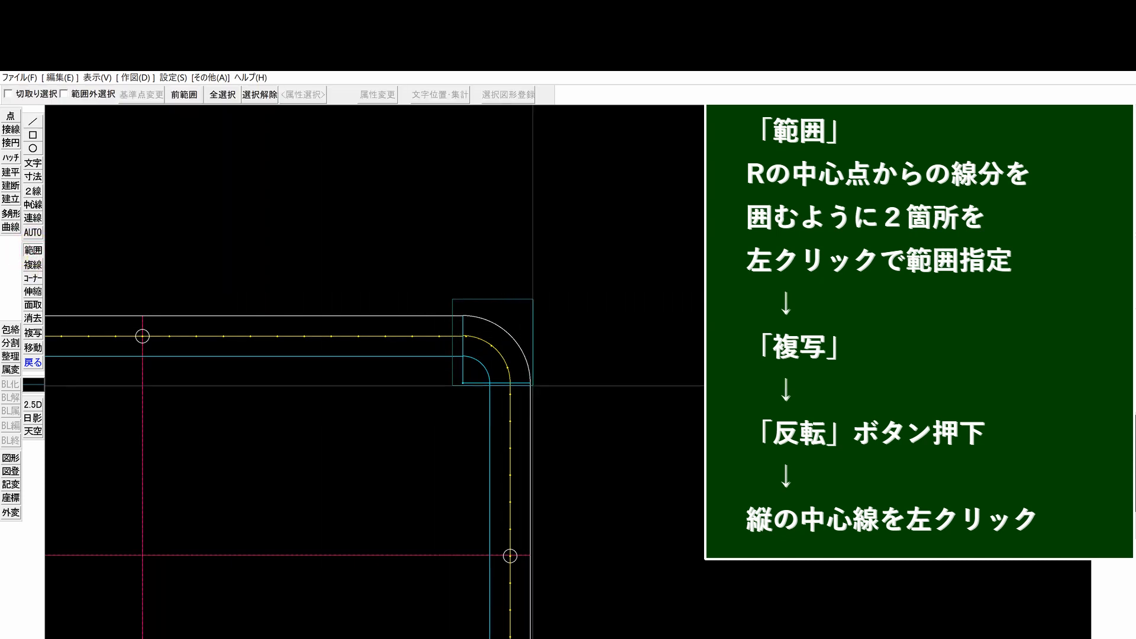
pyautogui.click(534, 388)
pyautogui.scroll(-2, 551, 403)
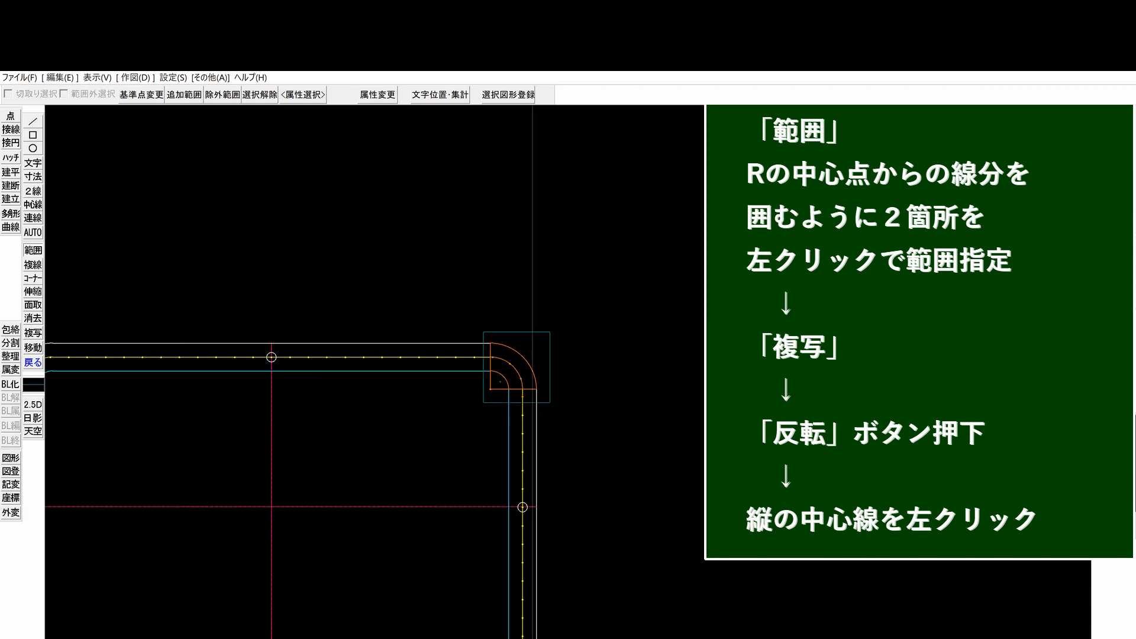
pyautogui.click(34, 334)
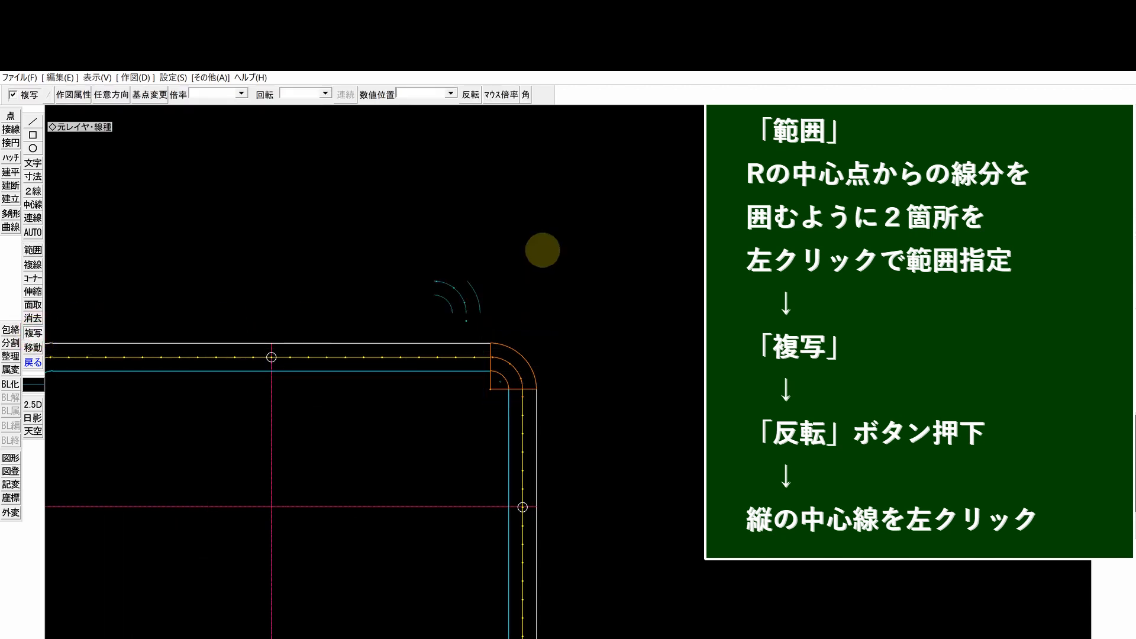
pyautogui.click(469, 96)
pyautogui.scroll(-2, 647, 295)
pyautogui.scroll(1, 403, 421)
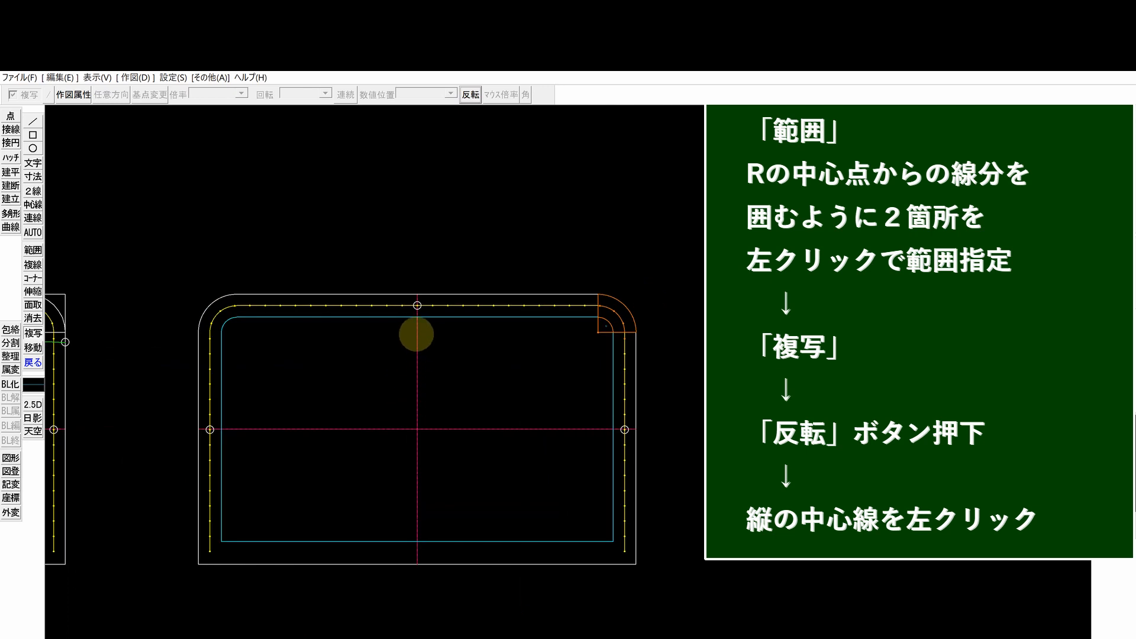
pyautogui.click(417, 334)
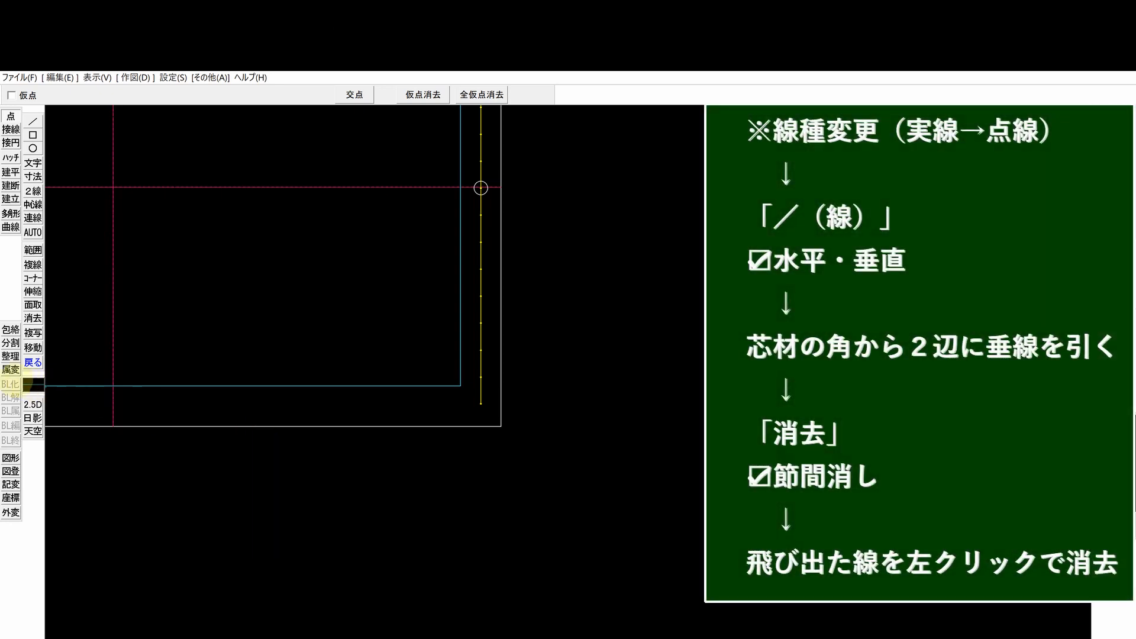
# Step: Set the line type to 点線3 and draw horizontal and vertical lines from the inner outline's lower-right corner past the outer outline
pyautogui.click(33, 385)
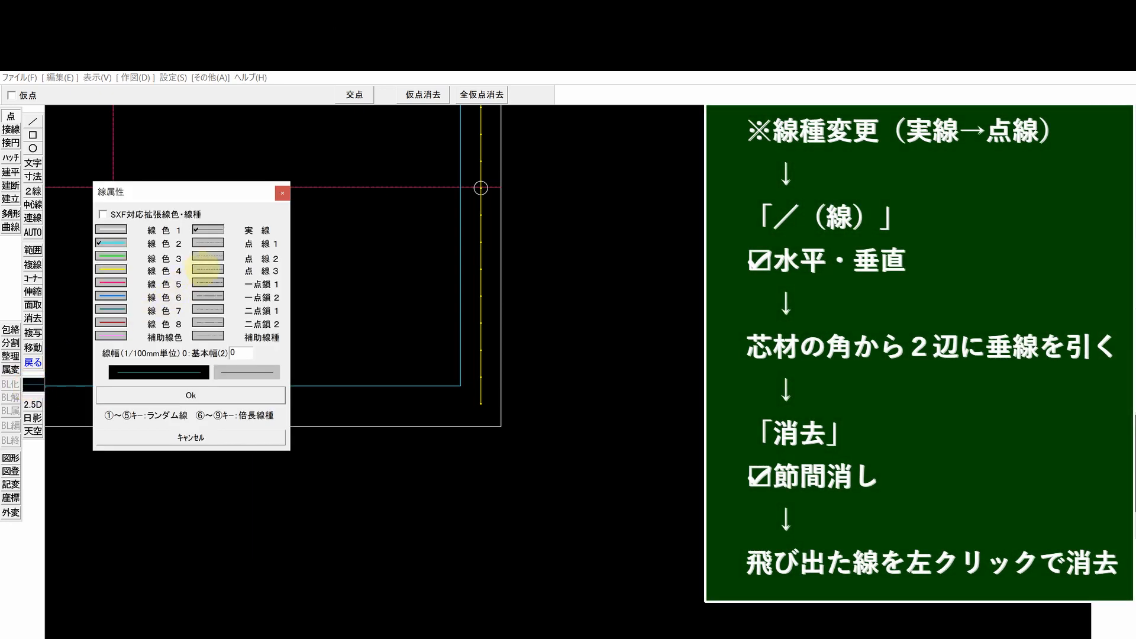
pyautogui.click(203, 269)
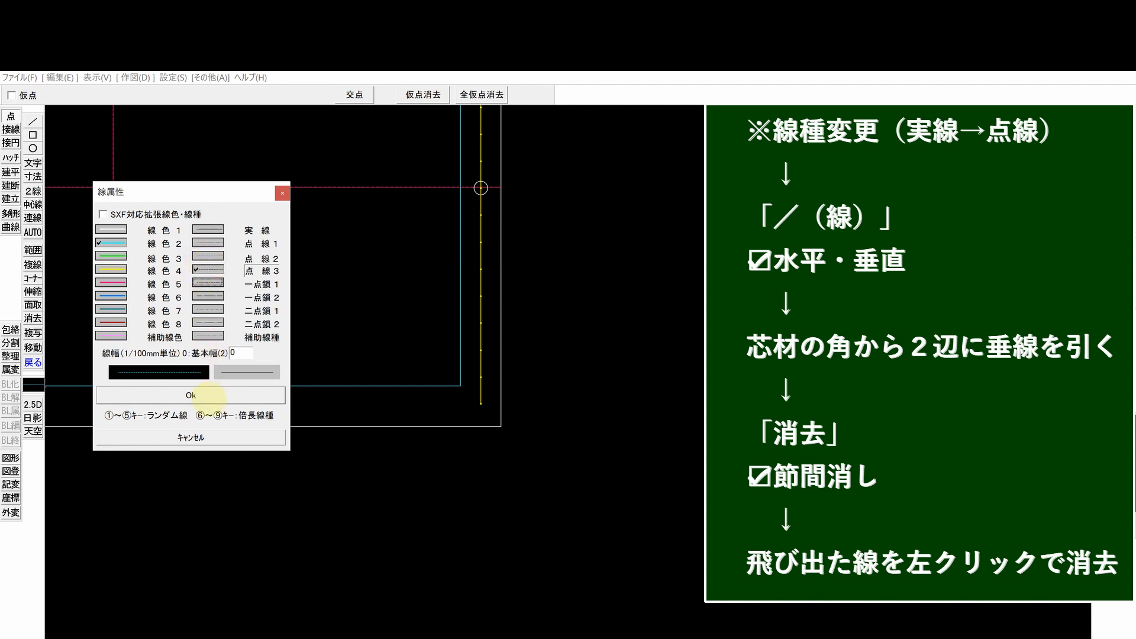
pyautogui.click(207, 395)
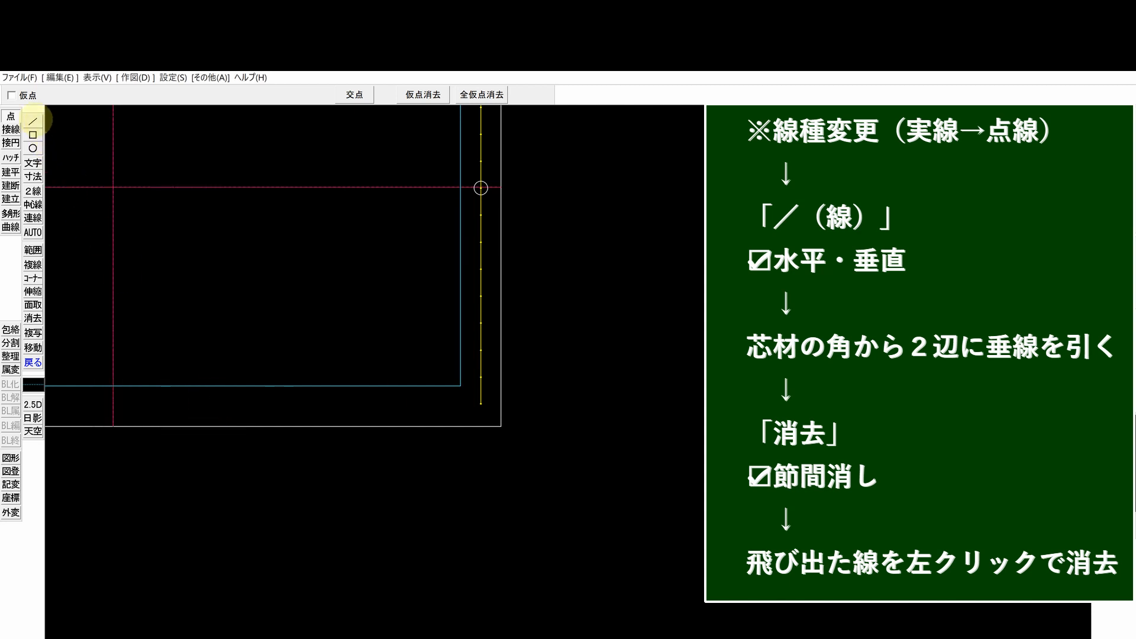
pyautogui.click(33, 121)
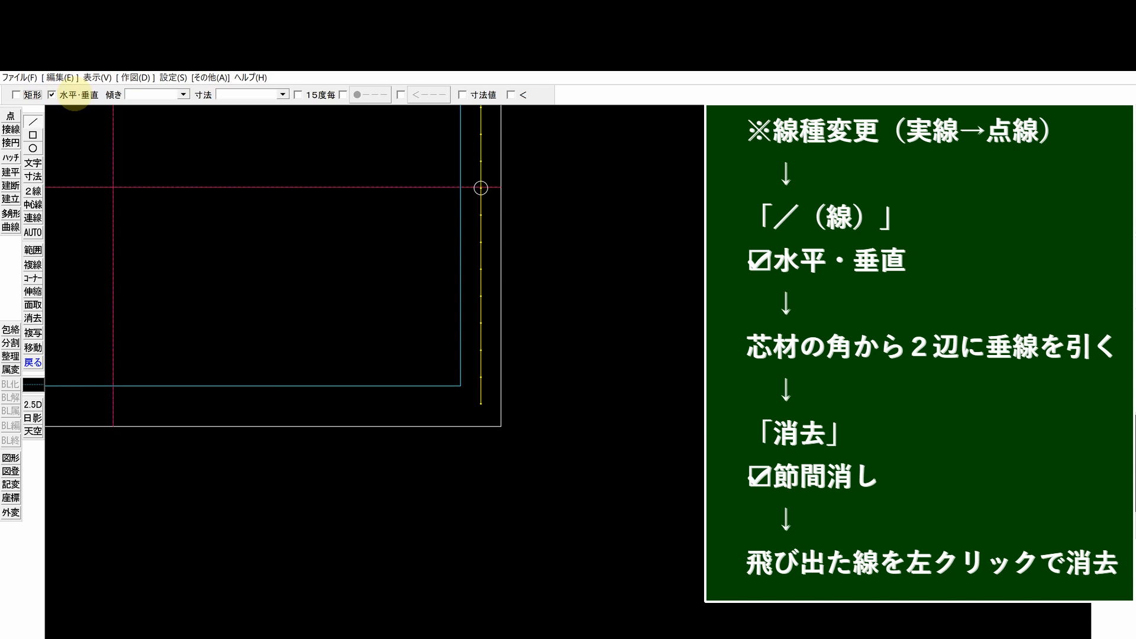
pyautogui.rightClick(460, 385)
pyautogui.click(531, 384)
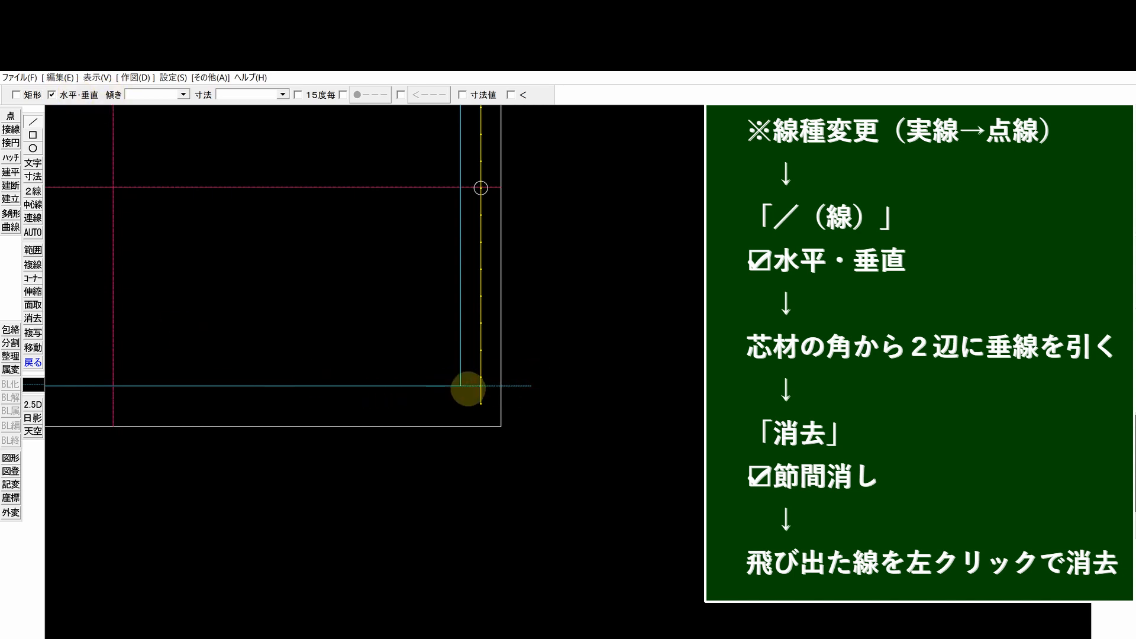
pyautogui.rightClick(461, 385)
pyautogui.click(459, 444)
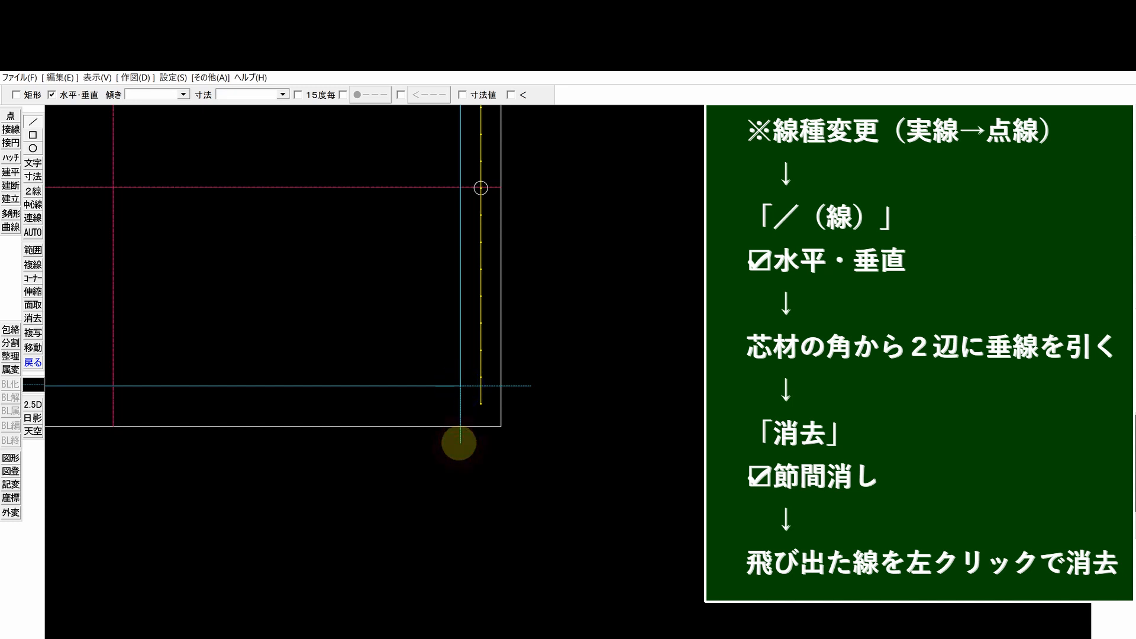
# Step: Erase the parts of the two dotted extension lines that stick out beyond the outer outline, using segment erasing (節間消し)
pyautogui.click(33, 318)
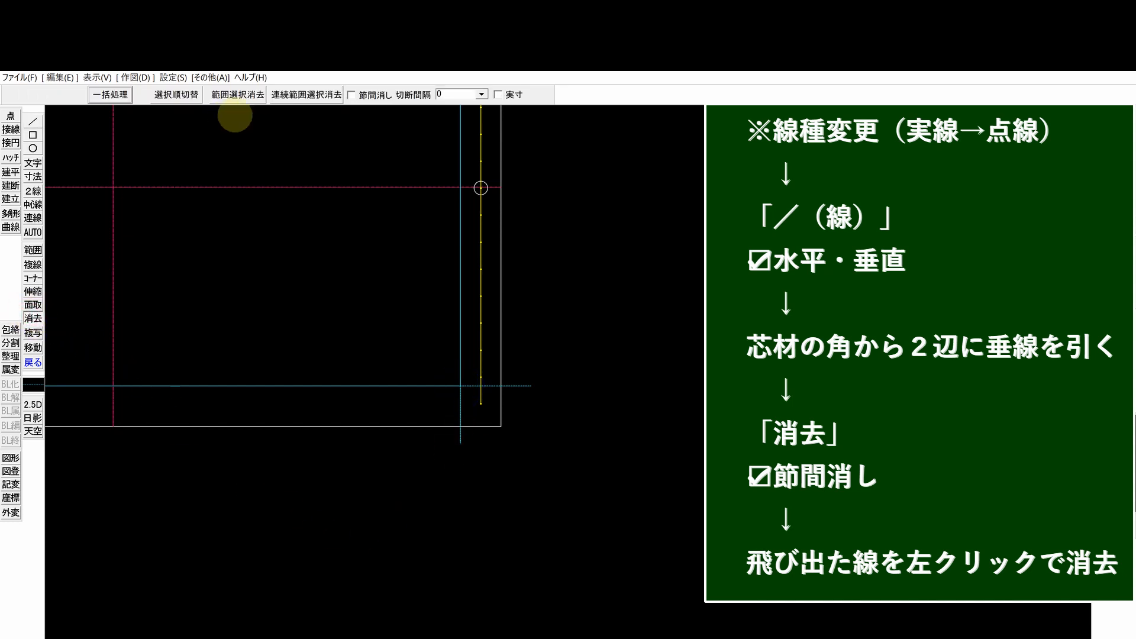
pyautogui.click(375, 95)
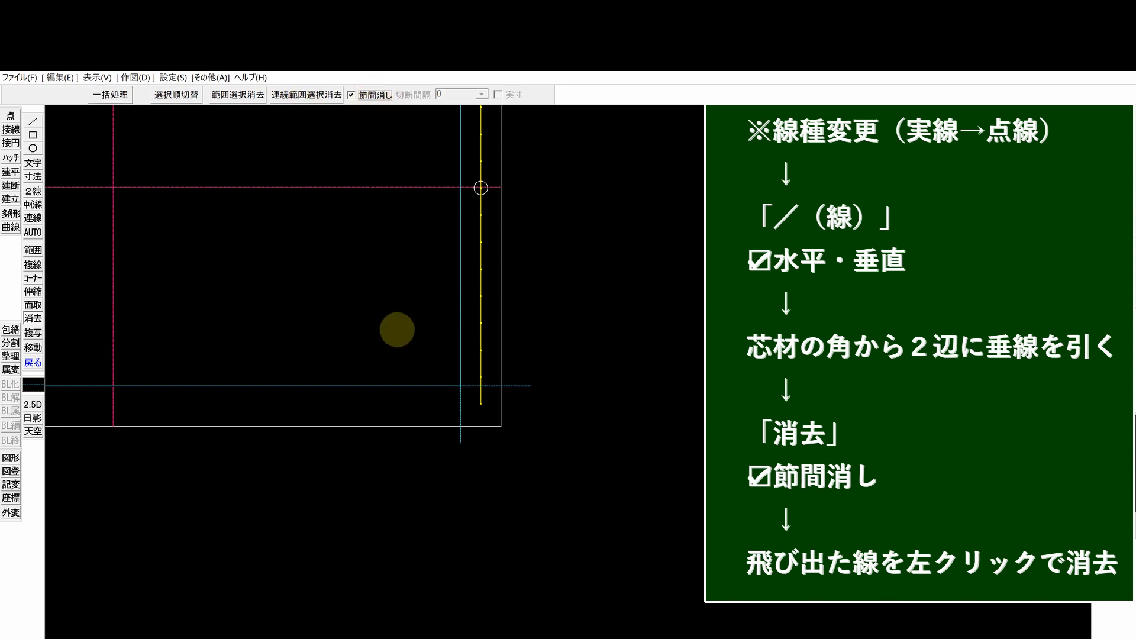
pyautogui.click(458, 440)
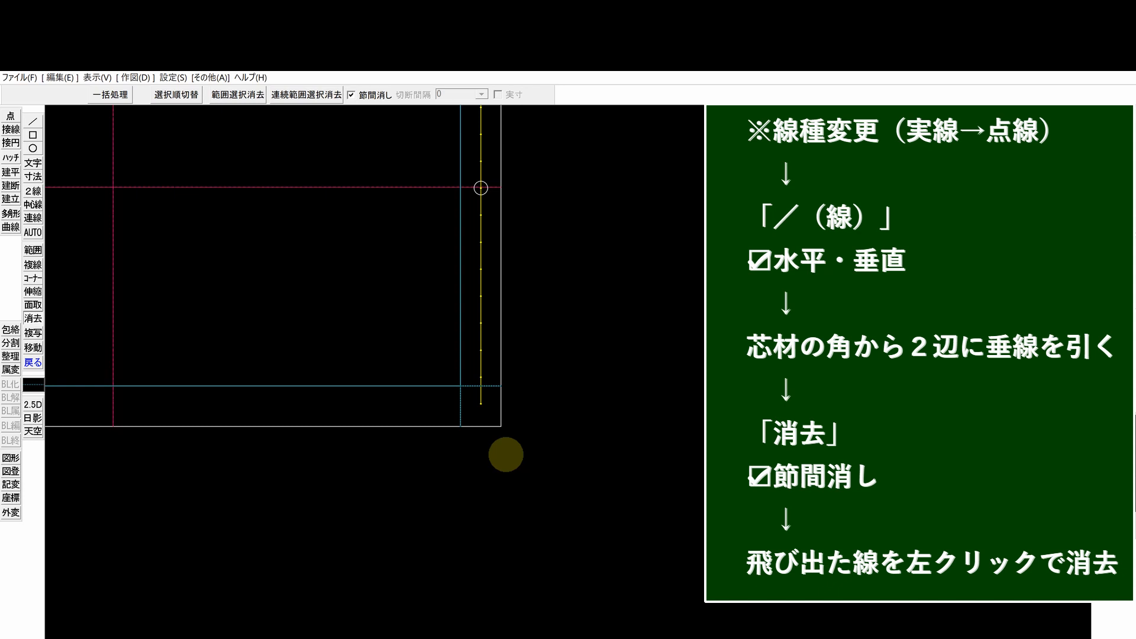
# Step: Select the two dotted extension lines at the lower-right corner and mirror-copy them across the vertical centreline
pyautogui.scroll(-7, 565, 427)
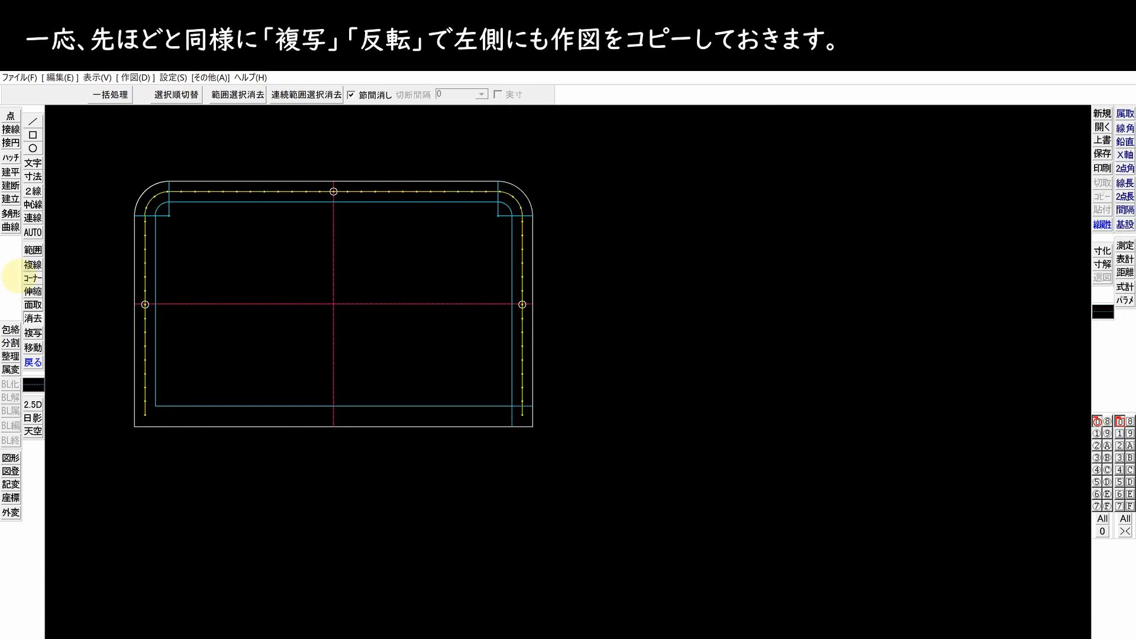
pyautogui.click(33, 250)
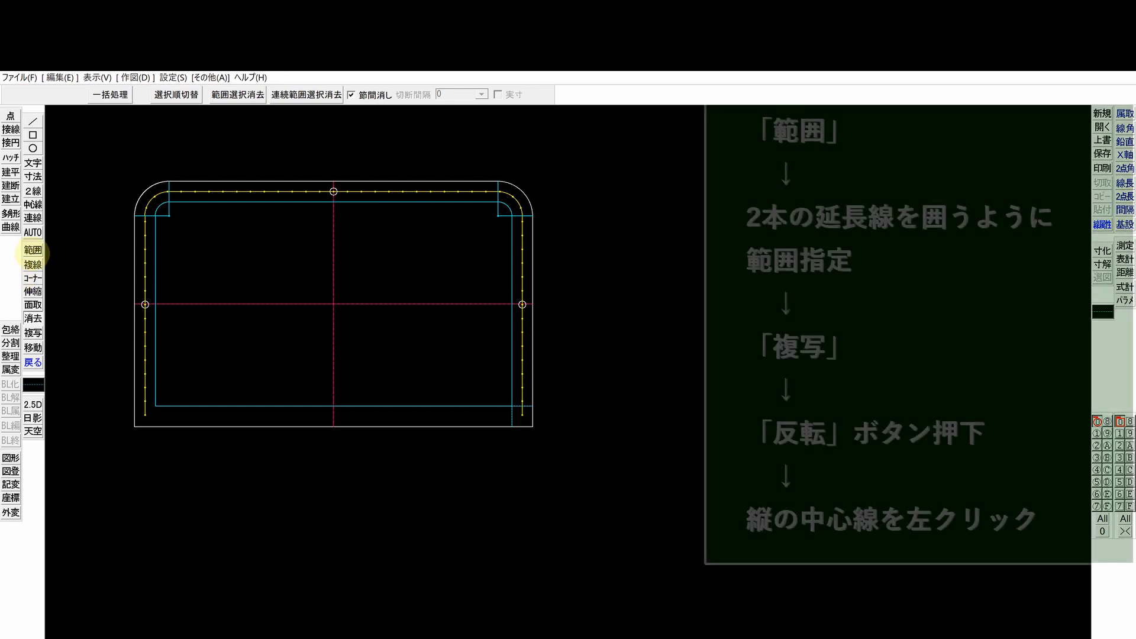
pyautogui.scroll(1, 518, 412)
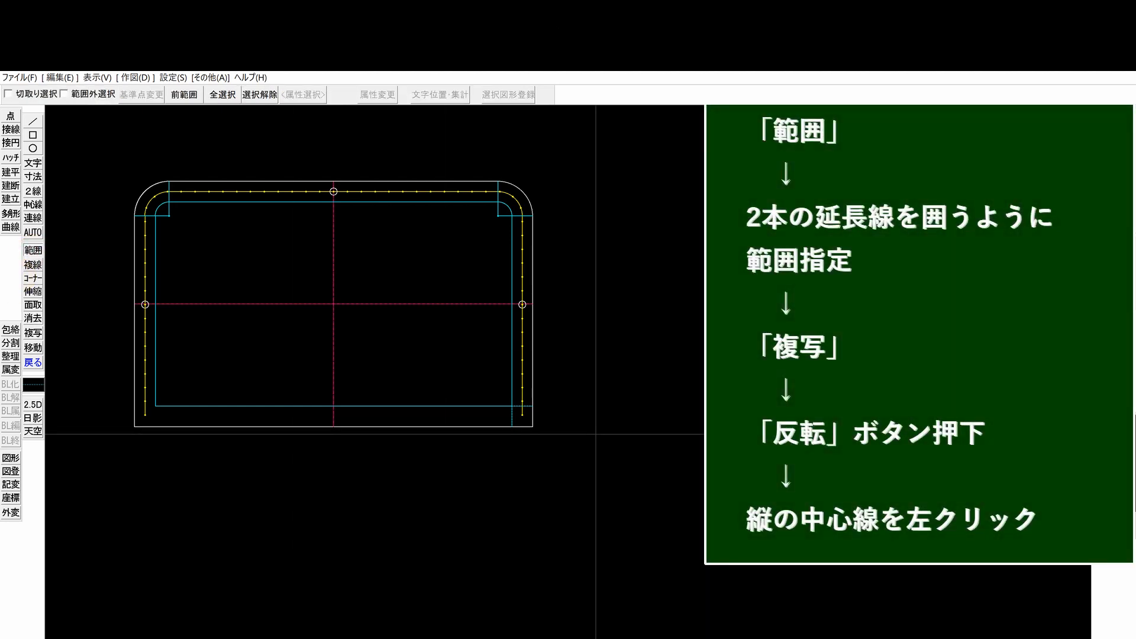
pyautogui.click(494, 395)
pyautogui.click(543, 435)
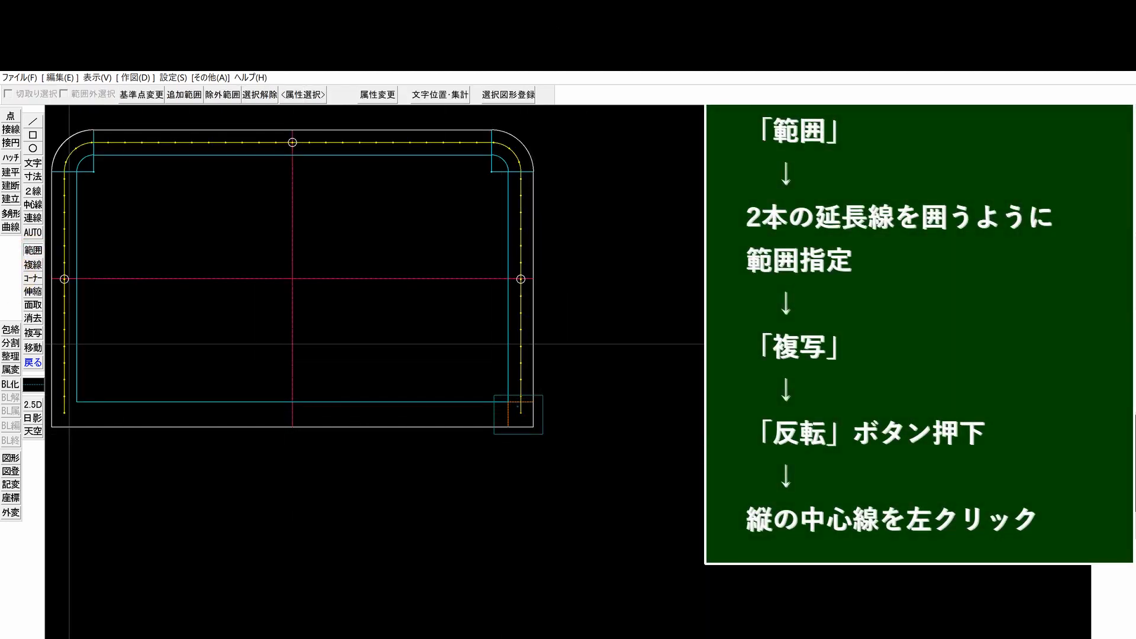
pyautogui.click(33, 333)
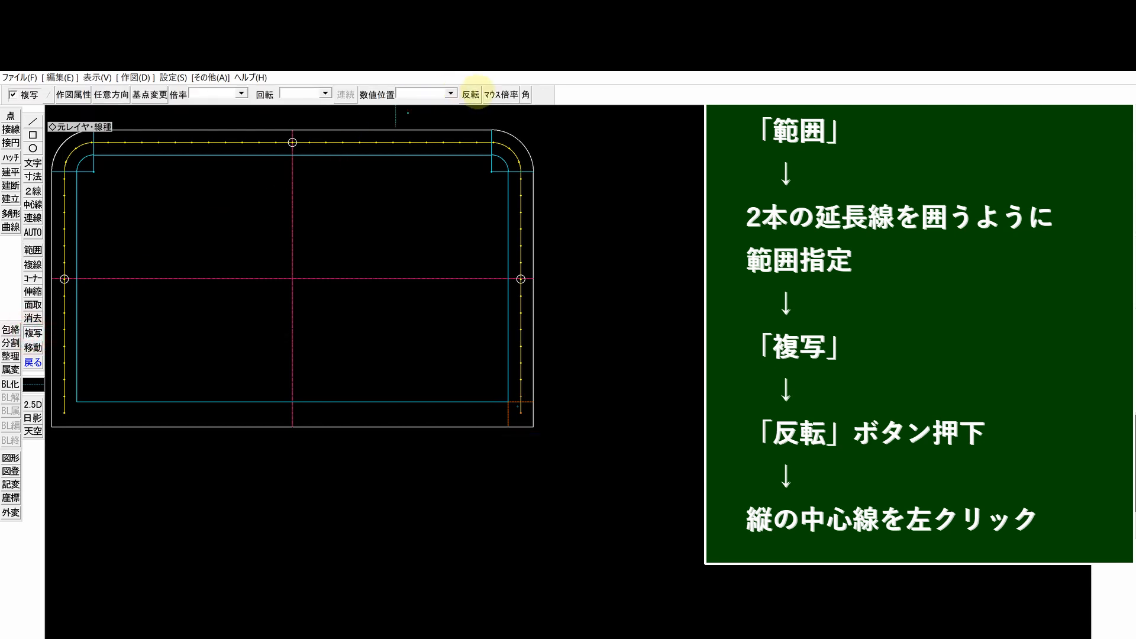
pyautogui.click(472, 94)
pyautogui.click(291, 379)
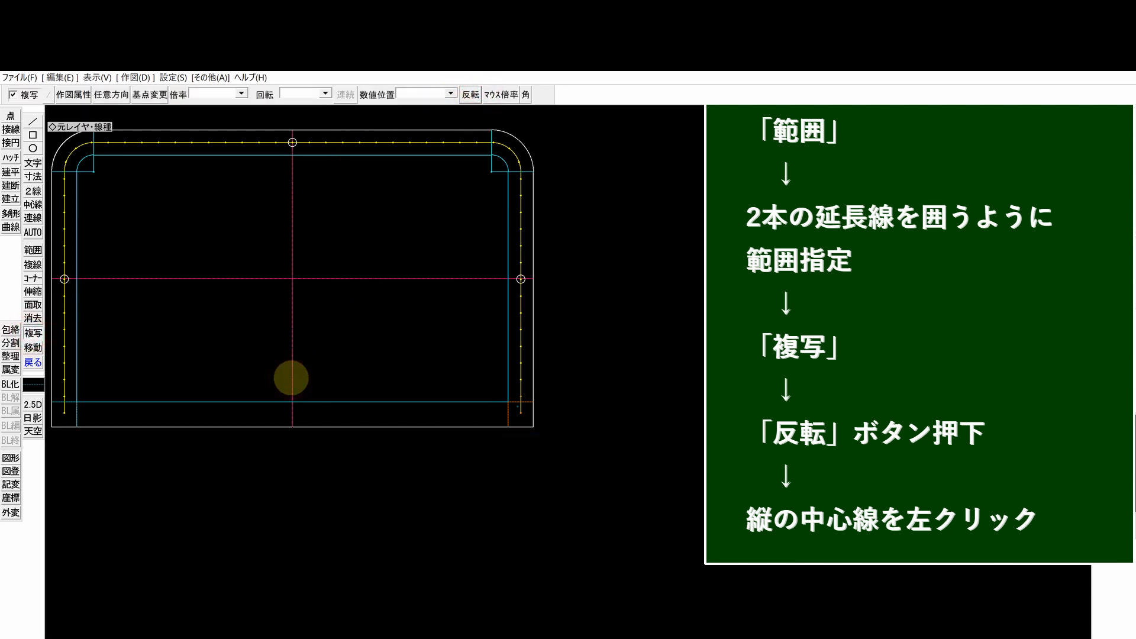
pyautogui.scroll(-6, 426, 389)
pyautogui.scroll(7, 232, 409)
pyautogui.scroll(3, 278, 412)
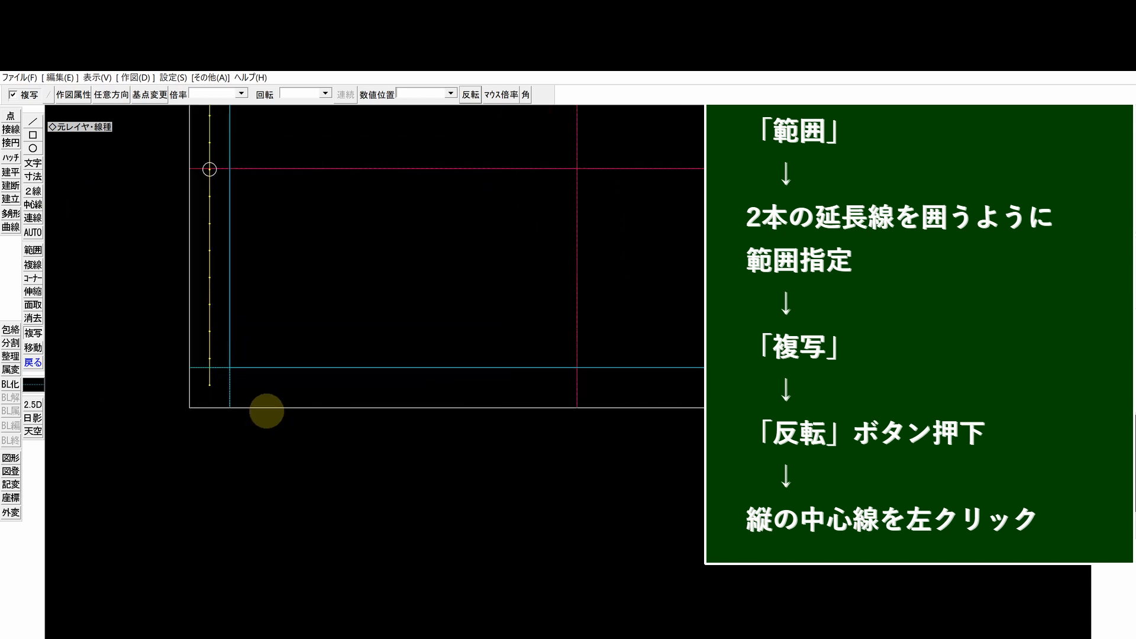
pyautogui.scroll(-4, 228, 407)
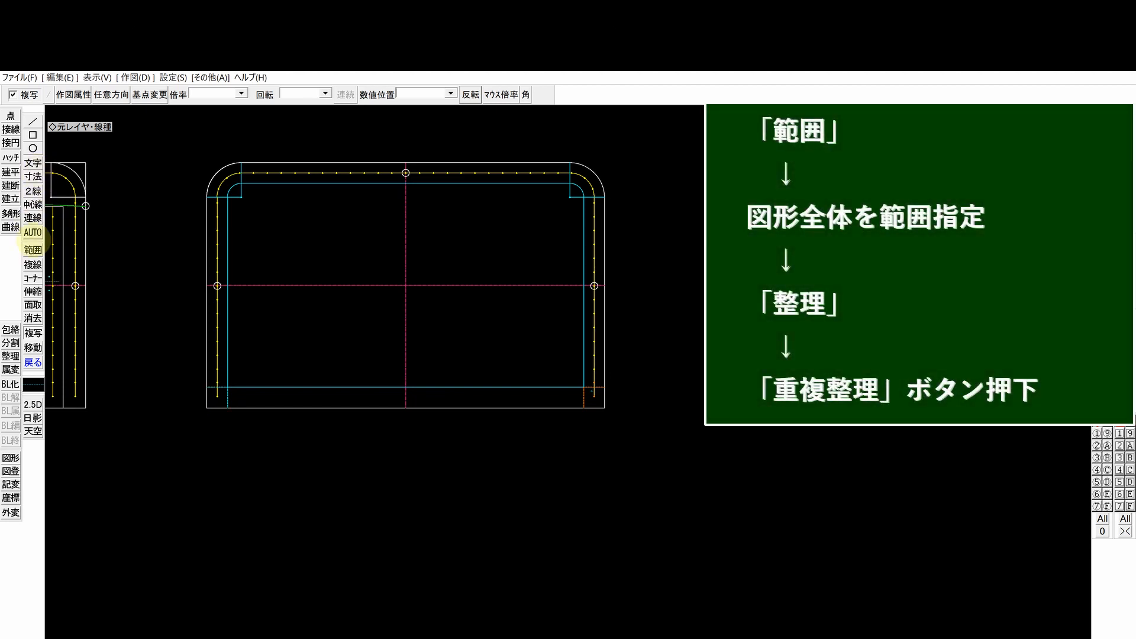
# Step: Select the entire rounded pattern on the right and clean up its overlapping lines with duplicate cleanup (重複整理)
pyautogui.click(33, 249)
pyautogui.click(170, 143)
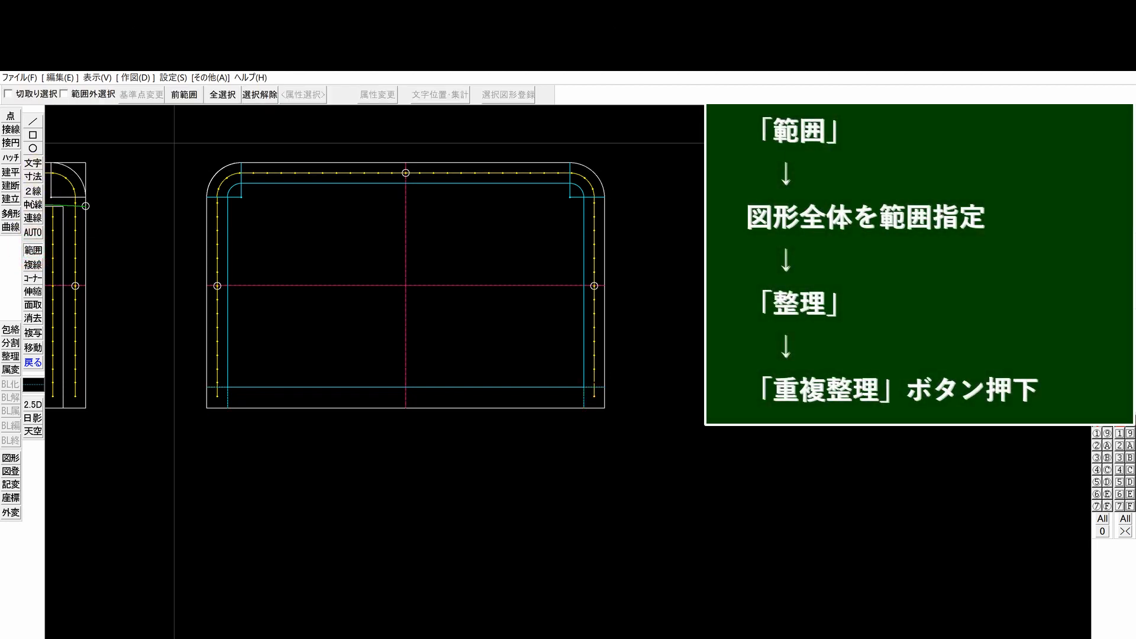
pyautogui.click(640, 430)
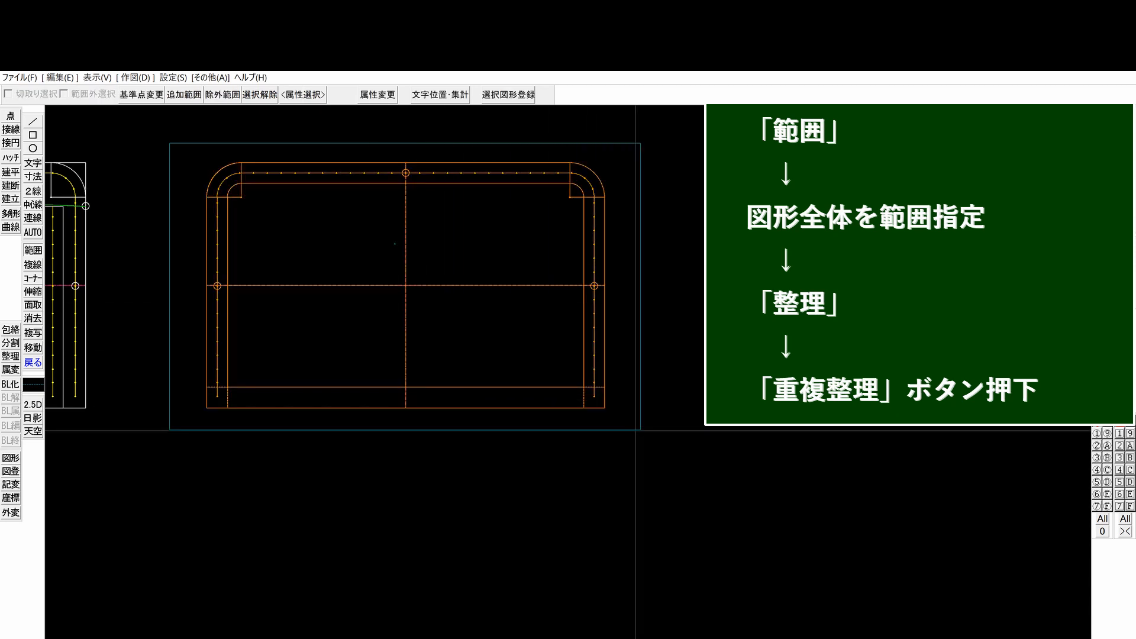
pyautogui.click(11, 355)
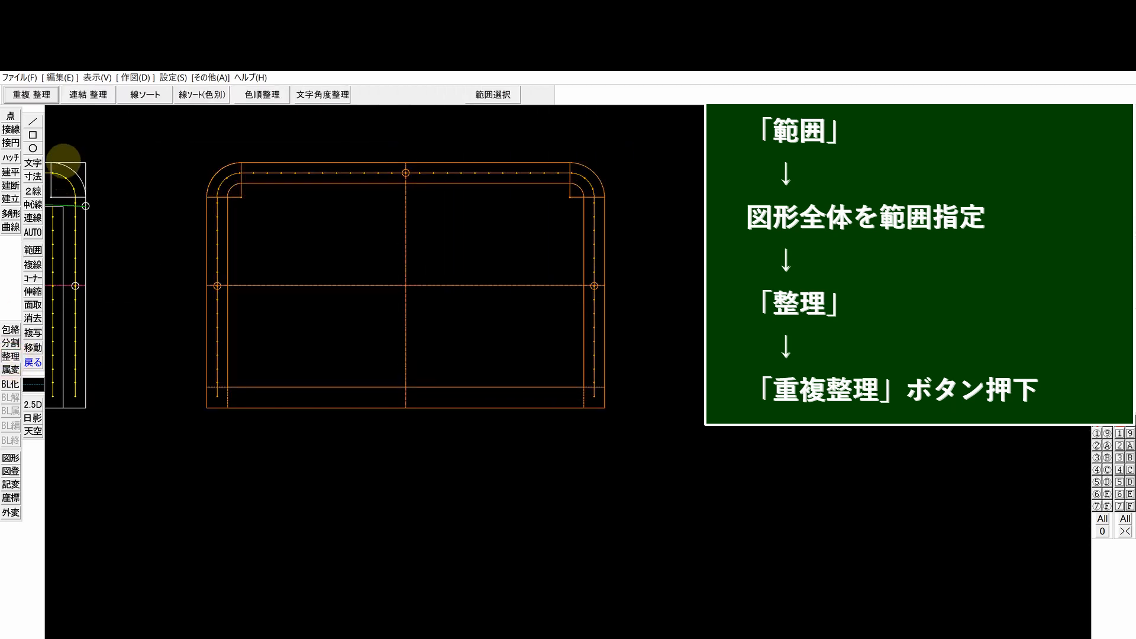
pyautogui.click(29, 95)
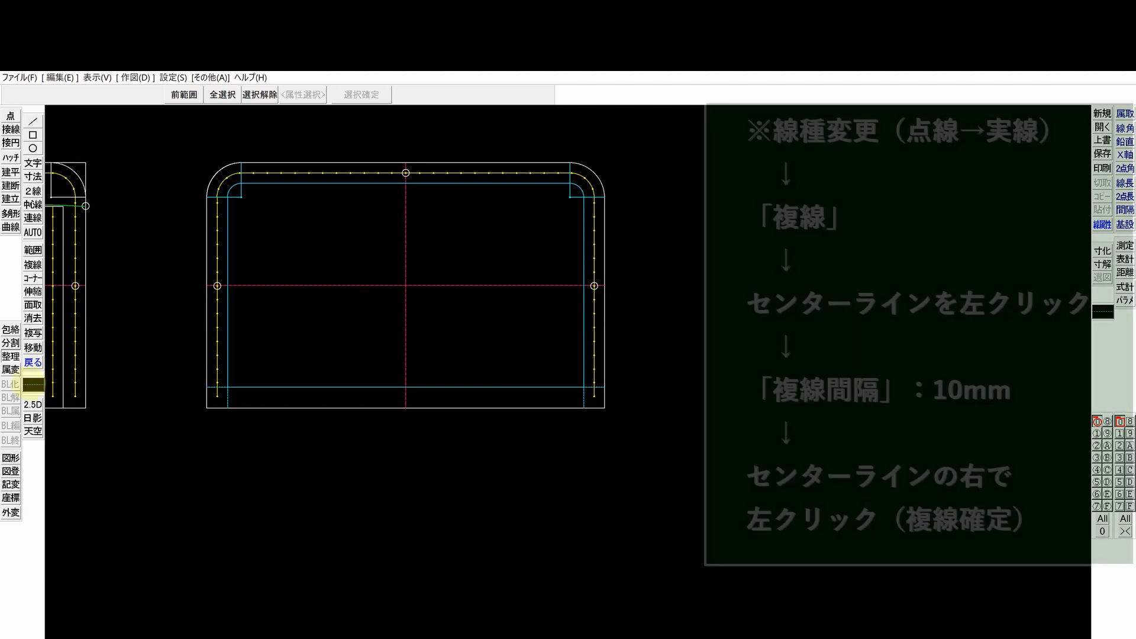
# Step: Offset the vertical centreline 10 mm to its right as a solid line and erase the copy's part above the inner outline's lower edge
pyautogui.click(33, 385)
pyautogui.click(197, 396)
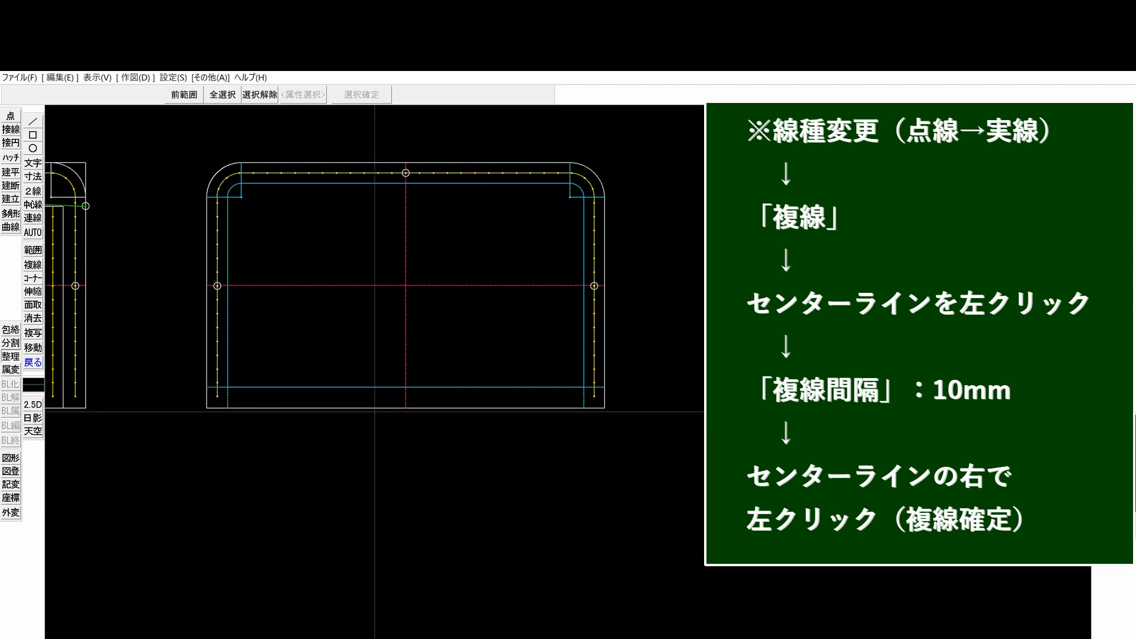
pyautogui.scroll(2, 400, 405)
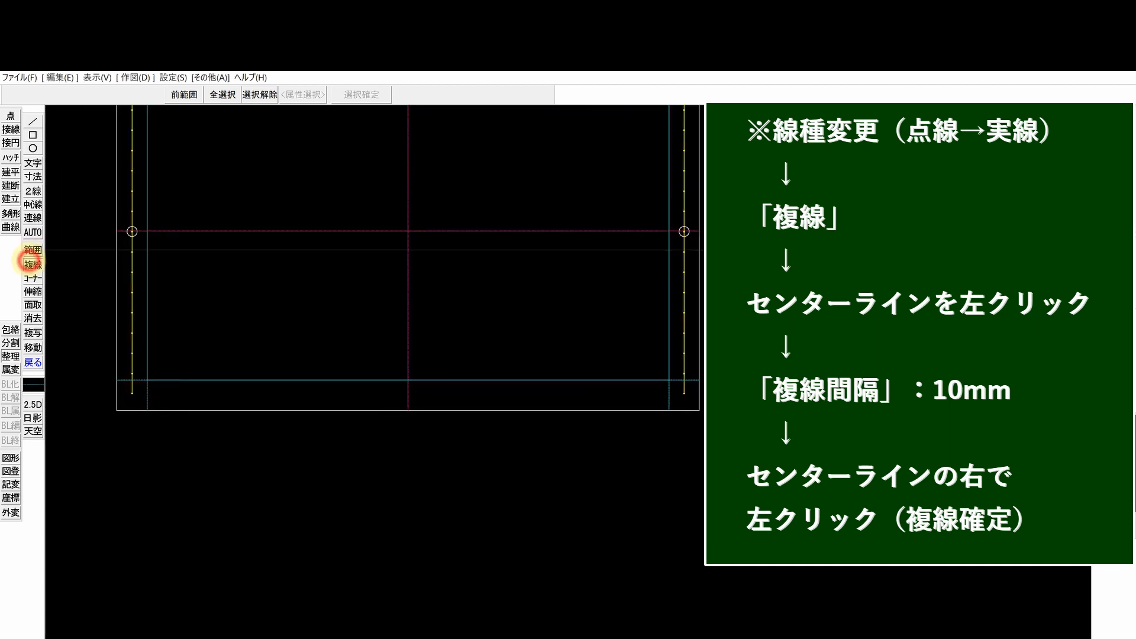
pyautogui.click(34, 264)
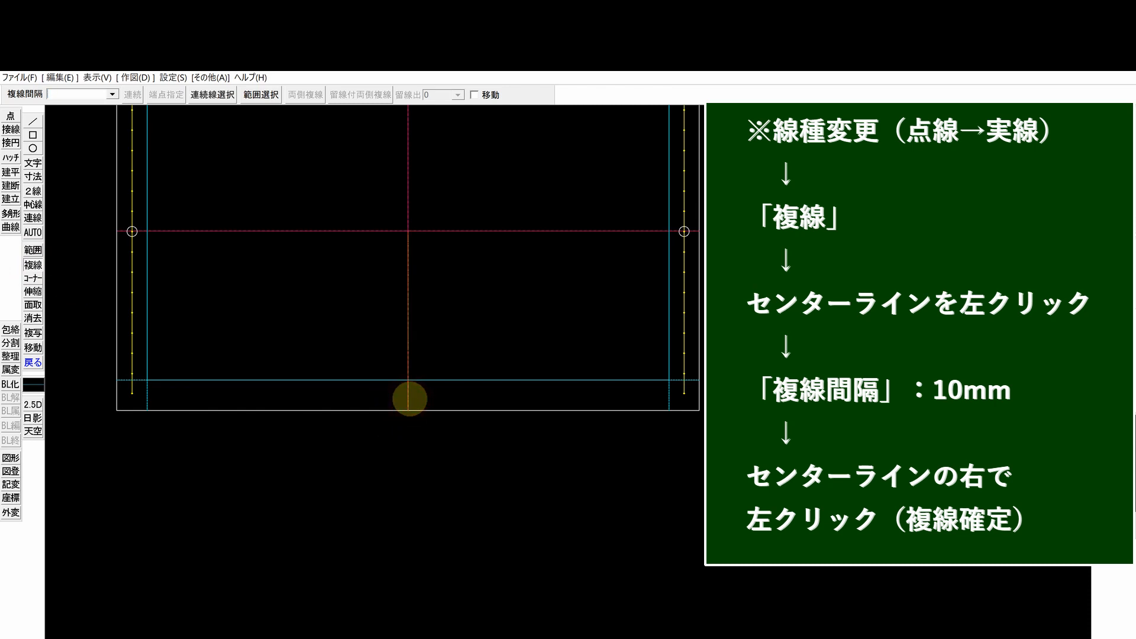
pyautogui.click(409, 398)
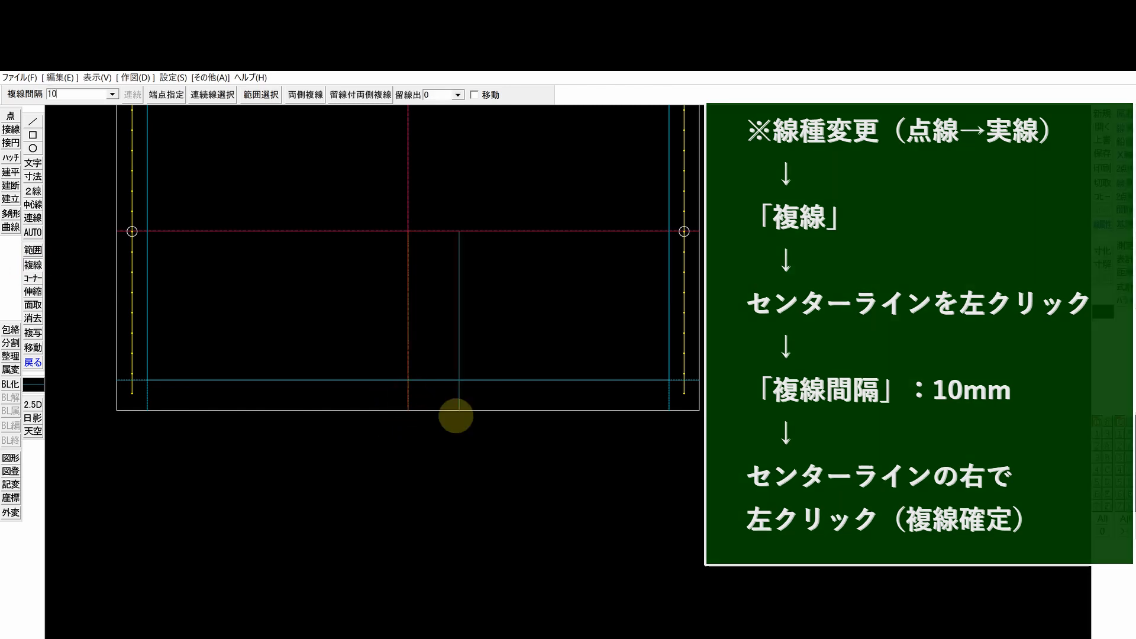
pyautogui.click(521, 431)
pyautogui.click(33, 318)
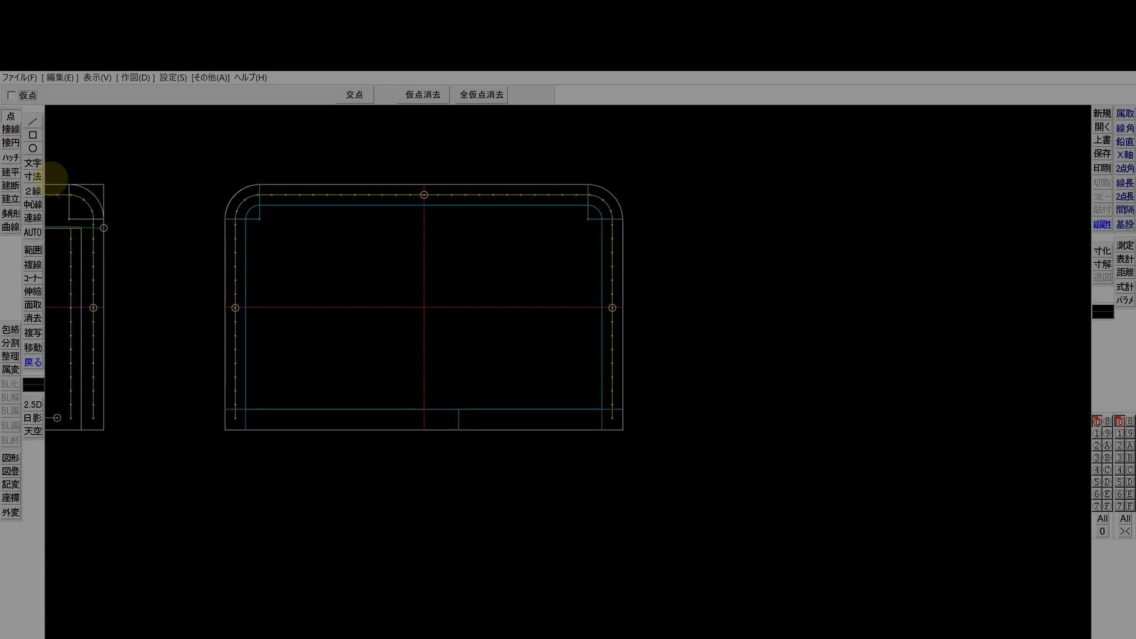
# Step: Set the text base point to 中下 and label the centreline's top point A and the upper-right arc's start point B
pyautogui.click(34, 164)
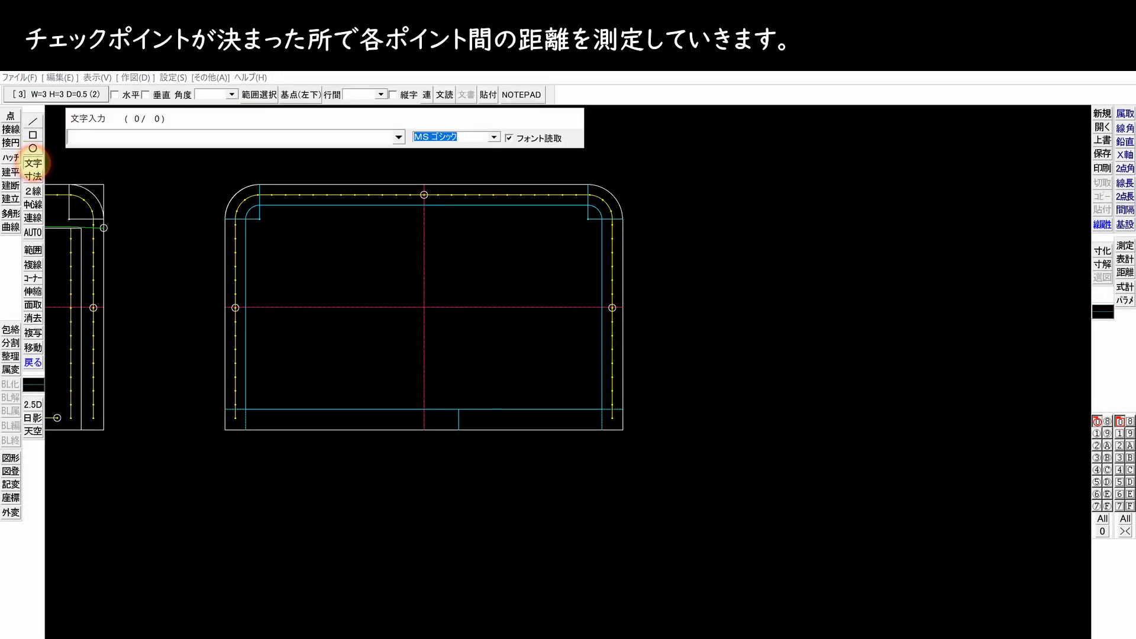
pyautogui.click(305, 95)
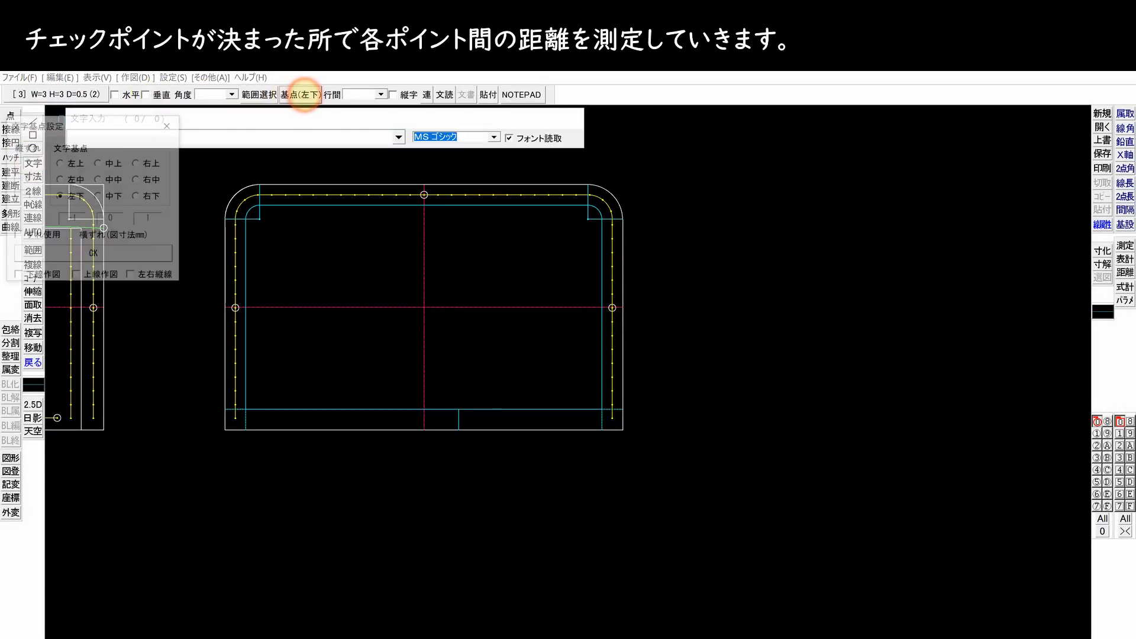
pyautogui.click(100, 196)
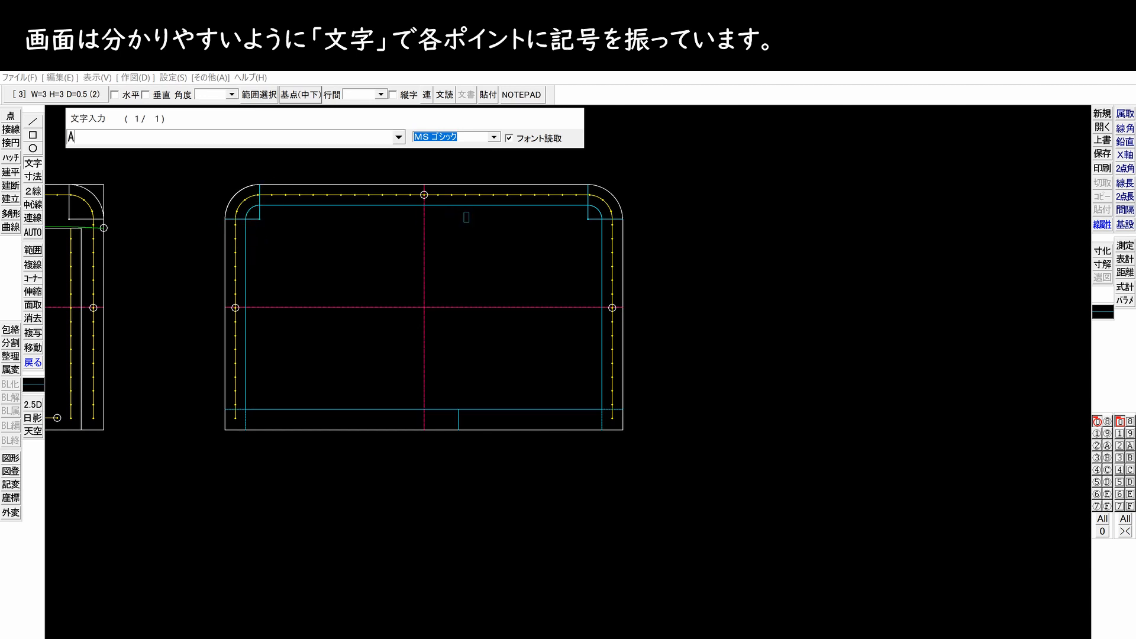
pyautogui.write('A')
pyautogui.click(423, 183)
pyautogui.write('B')
pyautogui.click(587, 183)
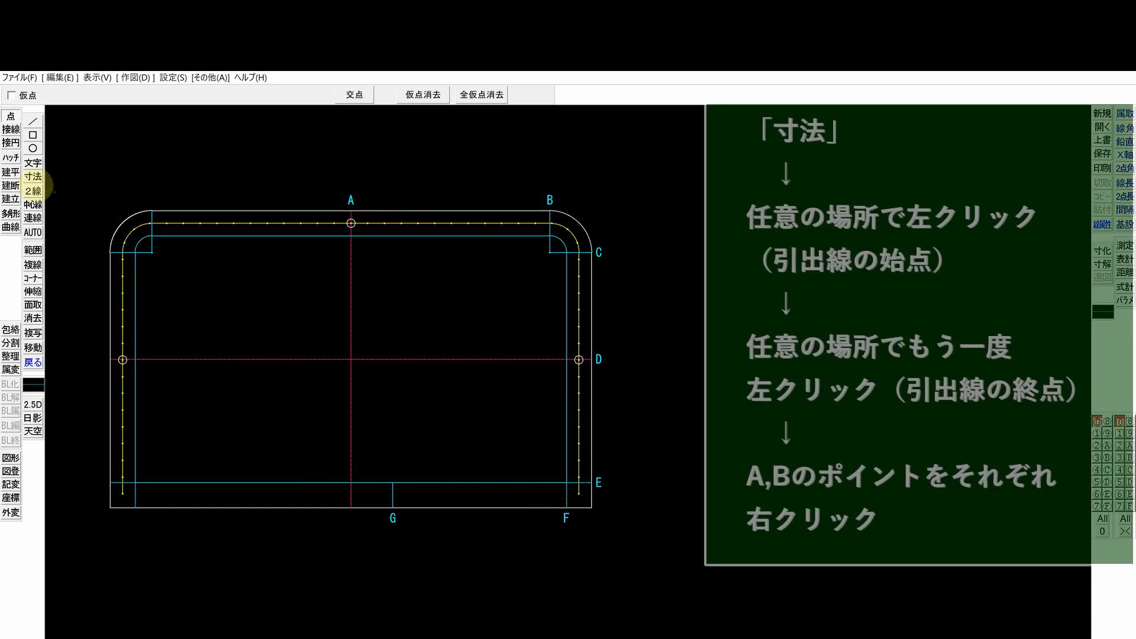
# Step: Add a horizontal dimension above the pattern between points A and B
pyautogui.click(30, 176)
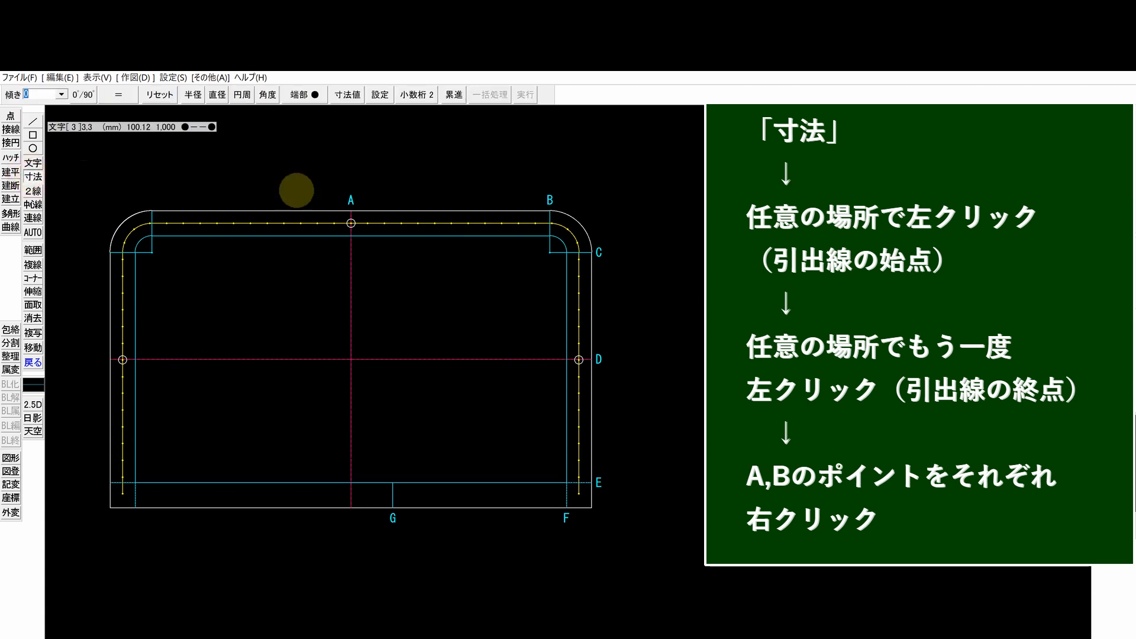
pyautogui.click(370, 186)
pyautogui.click(370, 158)
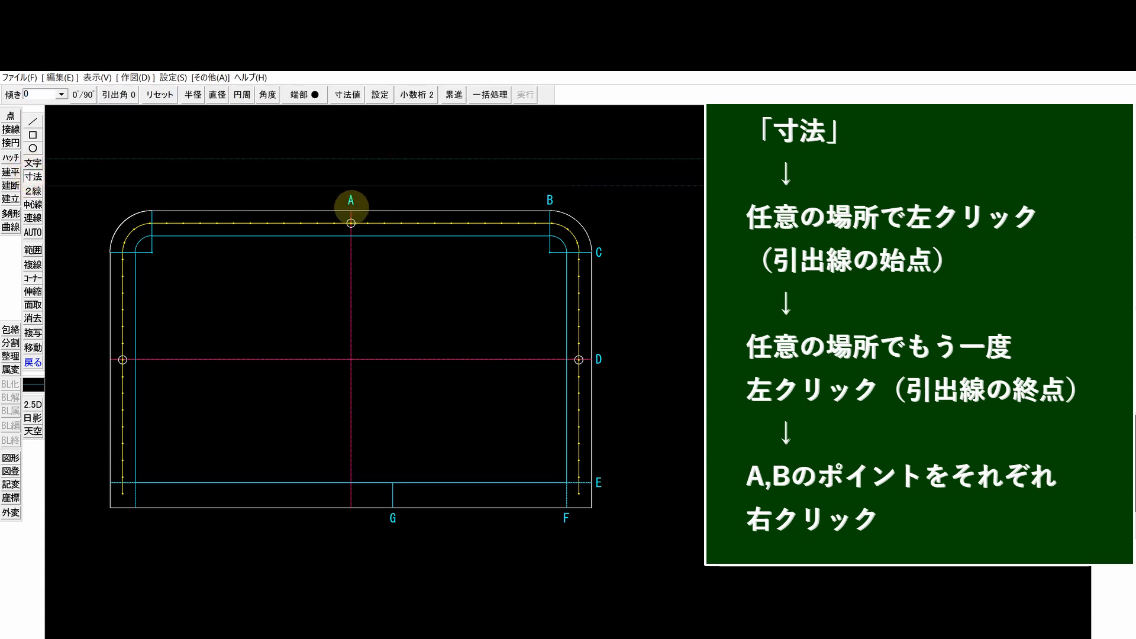
pyautogui.rightClick(550, 207)
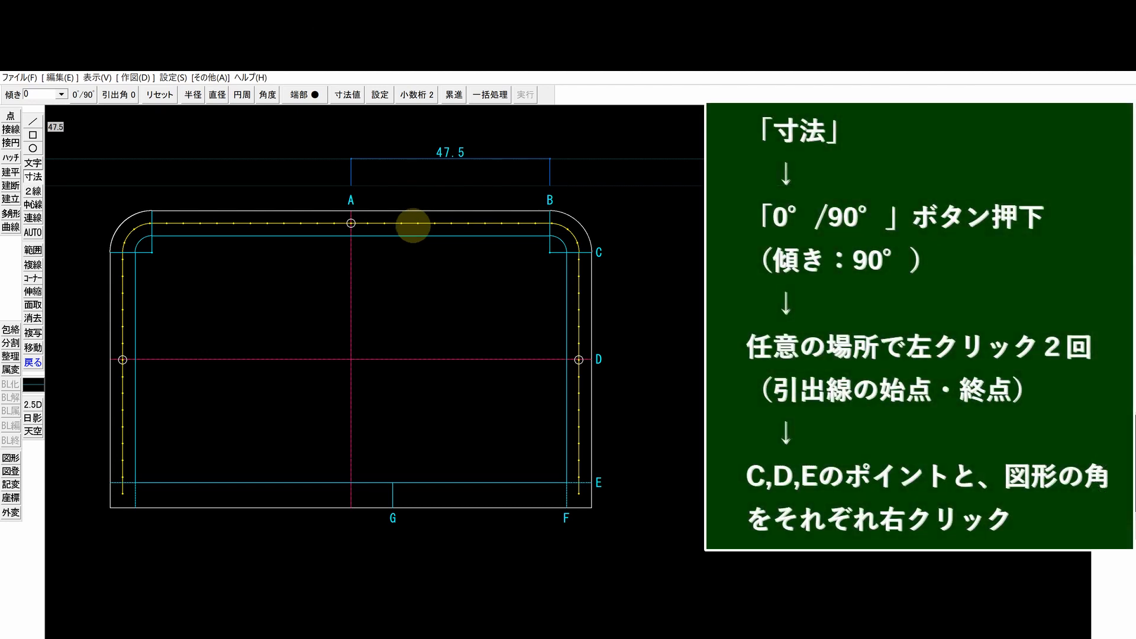
# Step: Set the dimension tilt to 90° and add chained vertical dimensions beside the pattern through C, D, E and the lower-right corner
pyautogui.click(33, 177)
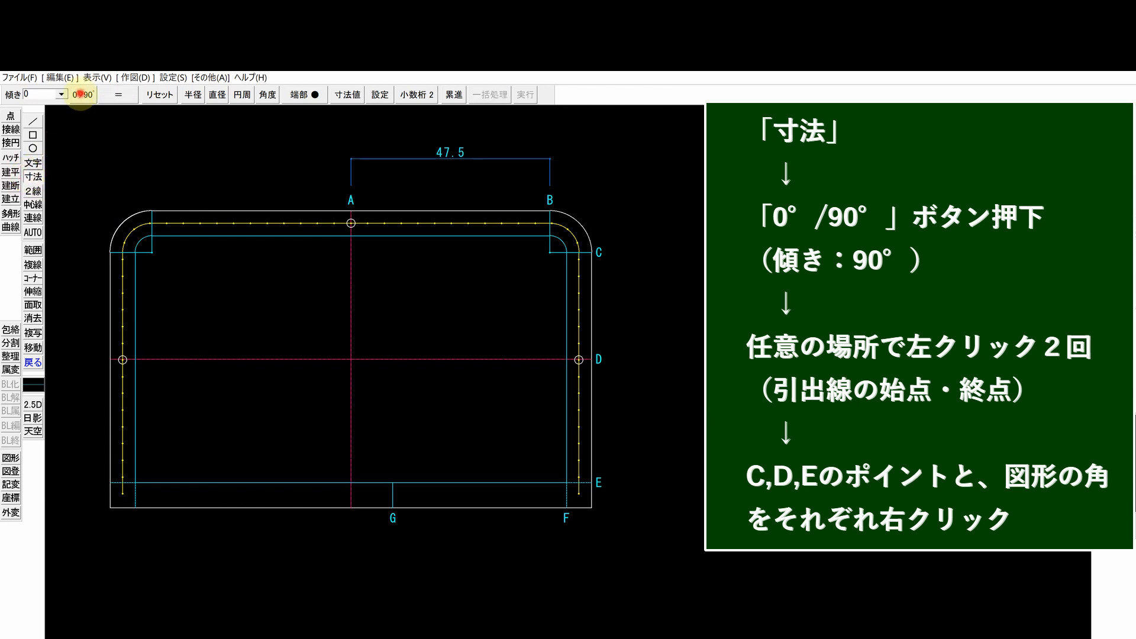
pyautogui.click(81, 94)
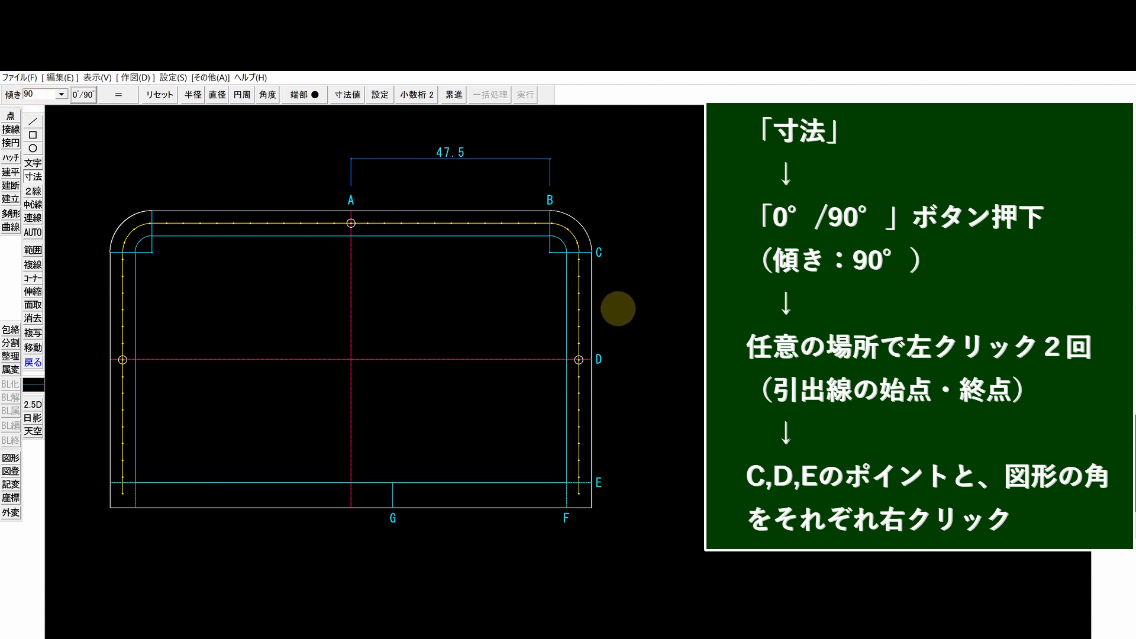
pyautogui.click(618, 309)
pyautogui.click(661, 312)
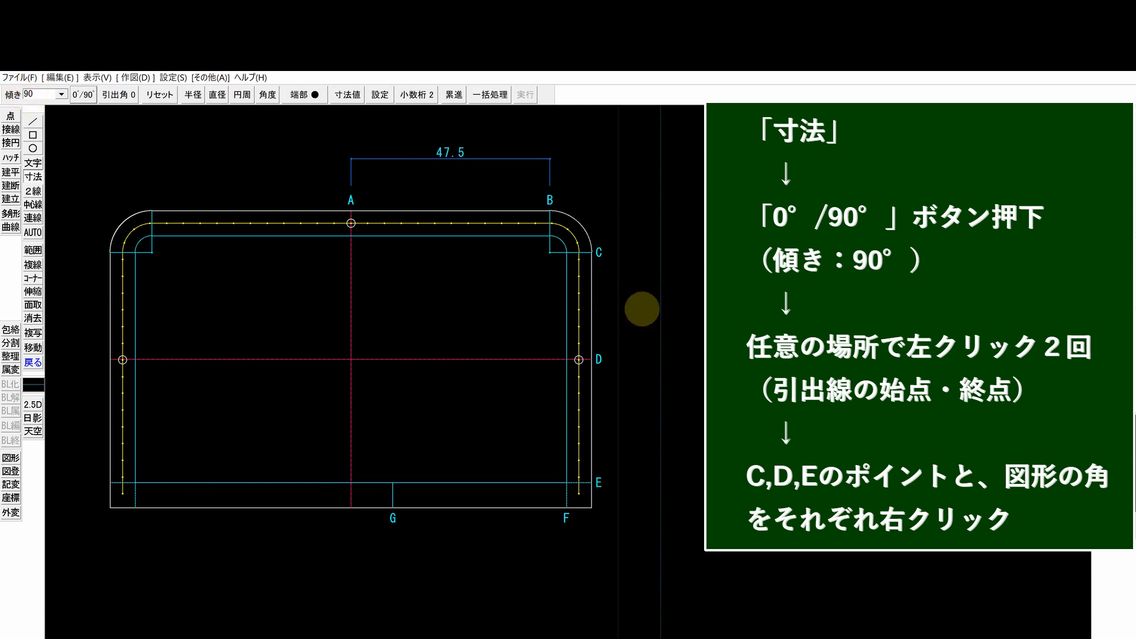
pyautogui.rightClick(592, 253)
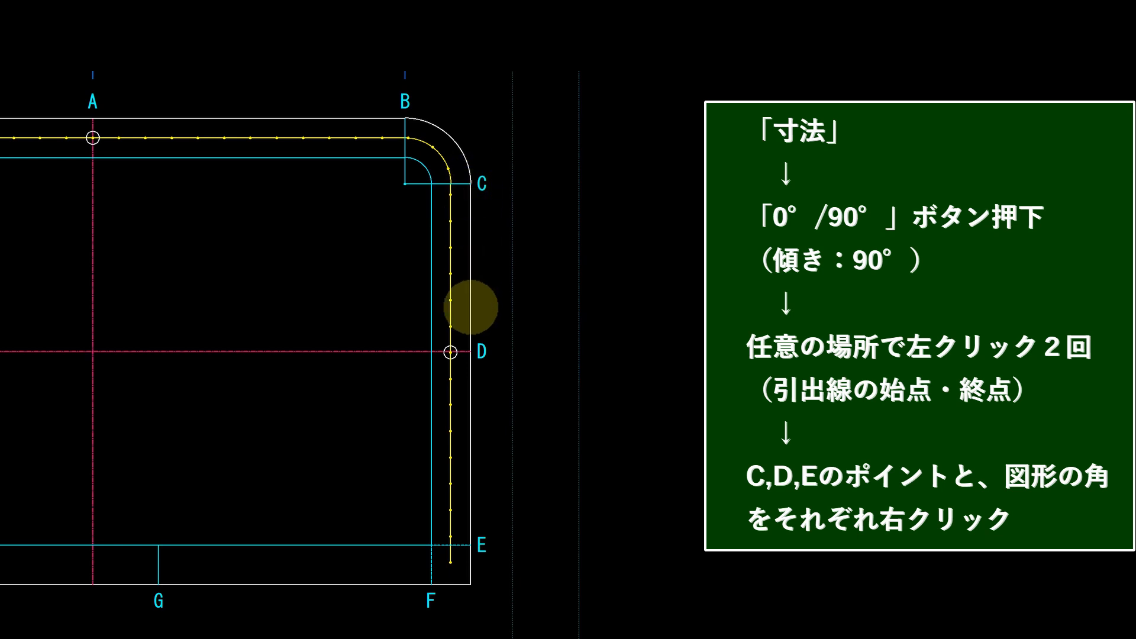
pyautogui.rightClick(469, 352)
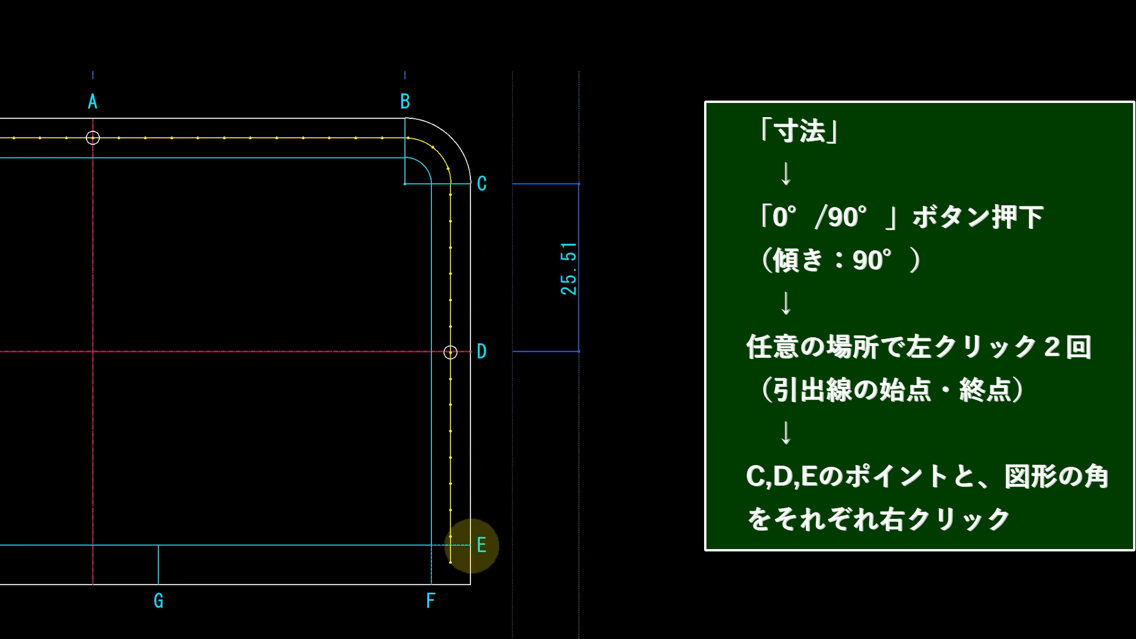
pyautogui.rightClick(472, 544)
pyautogui.rightClick(470, 585)
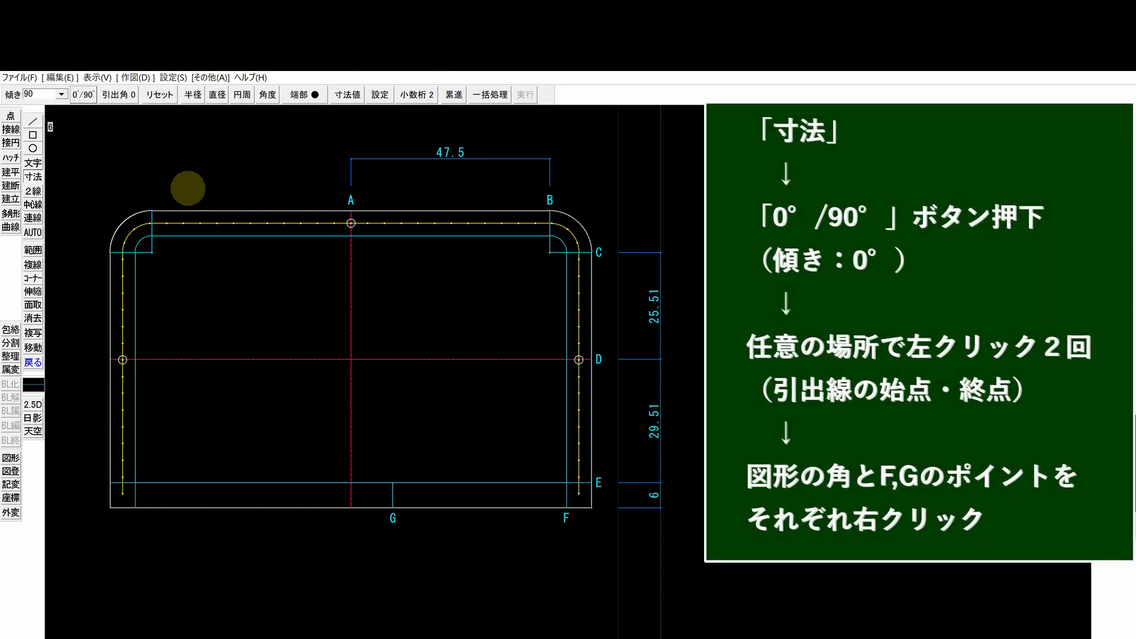
# Step: Set the dimension tilt to 0° and add horizontal dimensions below the pattern from the lower-right corner through F to G
pyautogui.click(33, 176)
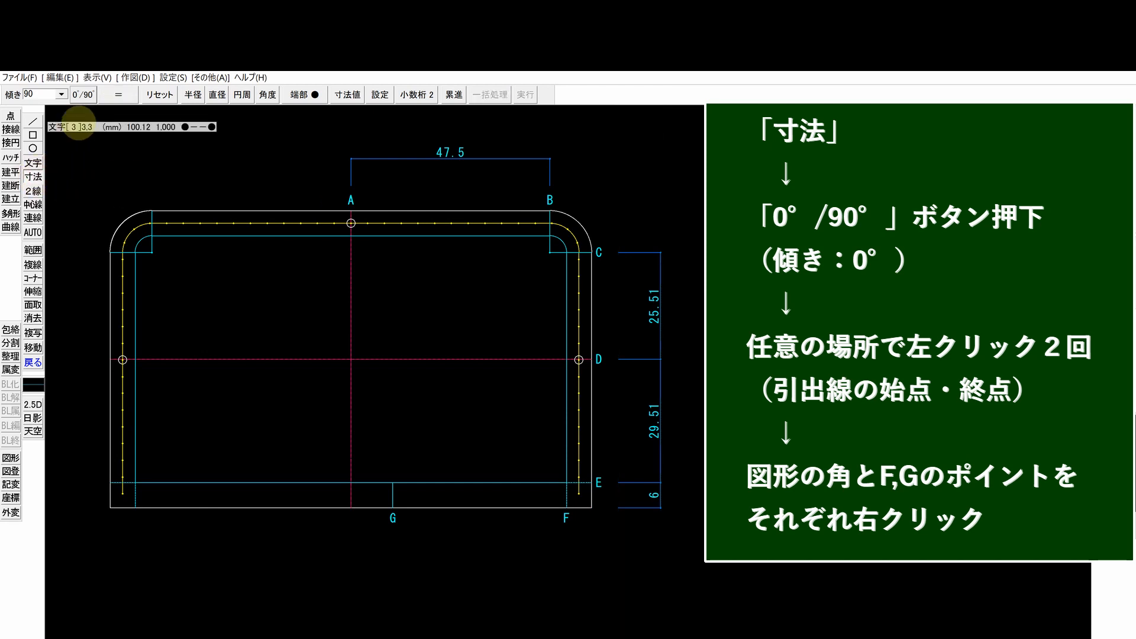
pyautogui.click(82, 95)
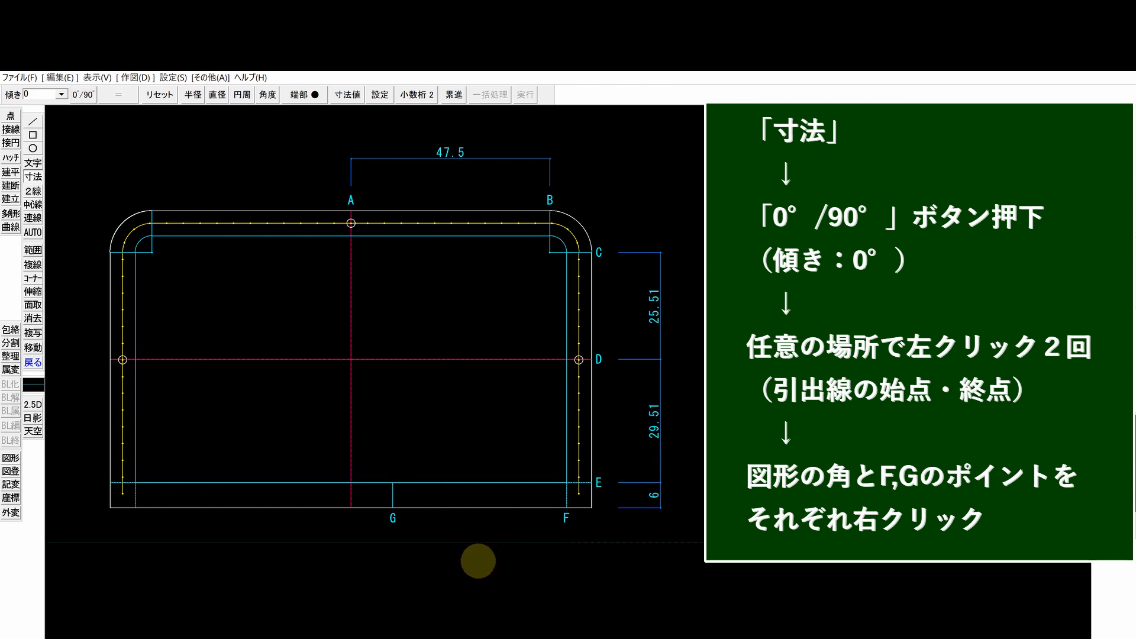
pyautogui.click(478, 561)
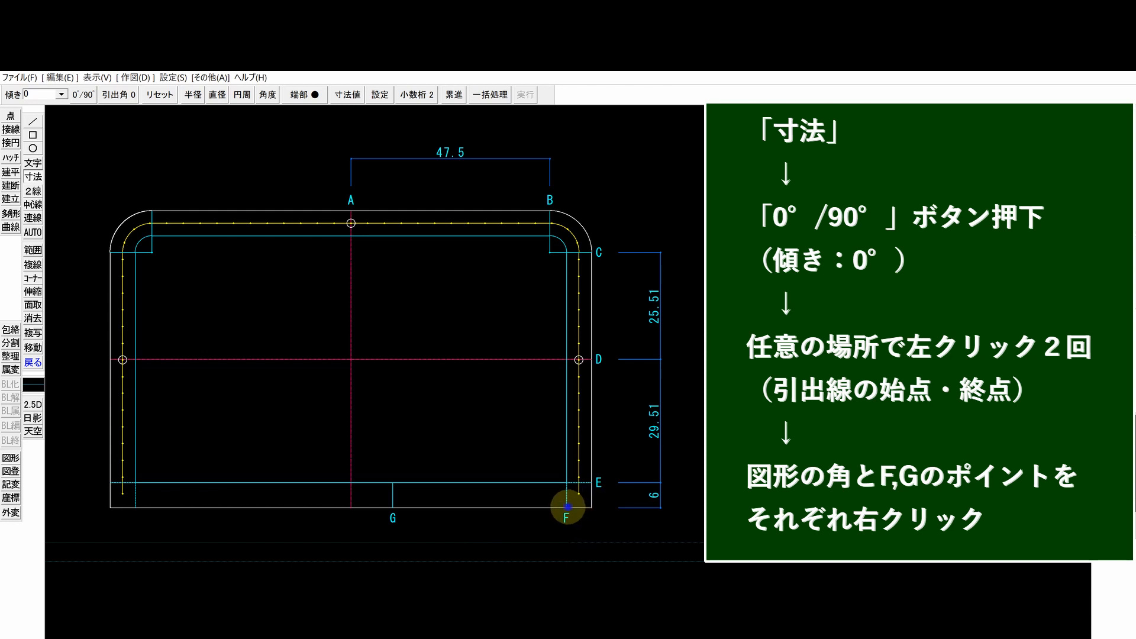
pyautogui.rightClick(393, 506)
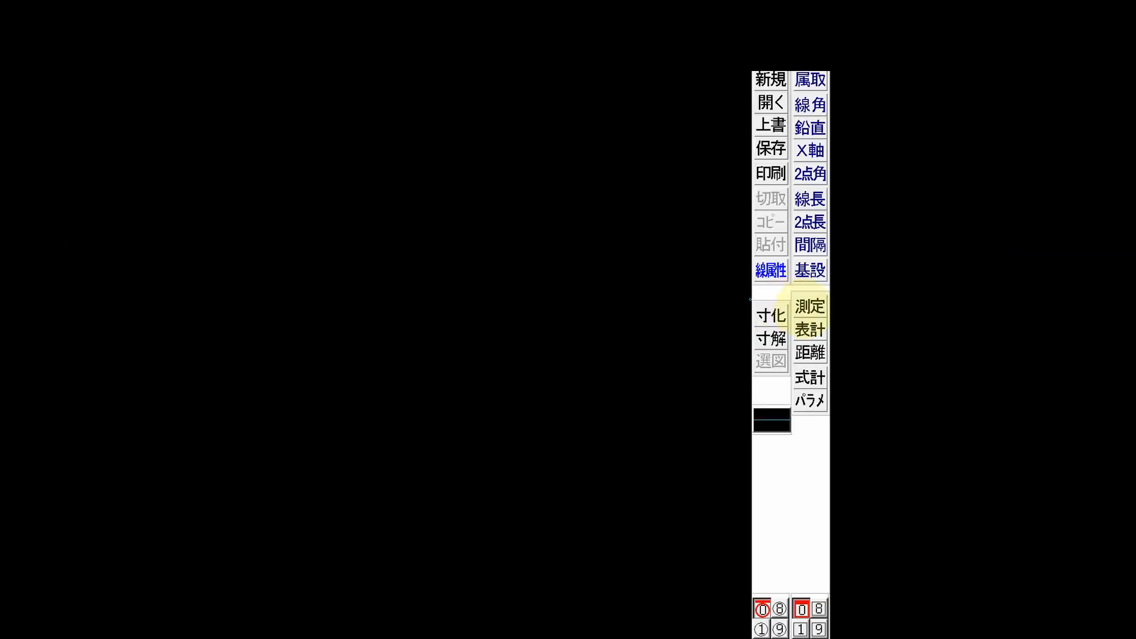
# Step: Measure the distance from B to C along the outer corner arc, using distance measurement (距離測定) with arc specification (弧指定)
pyautogui.click(808, 307)
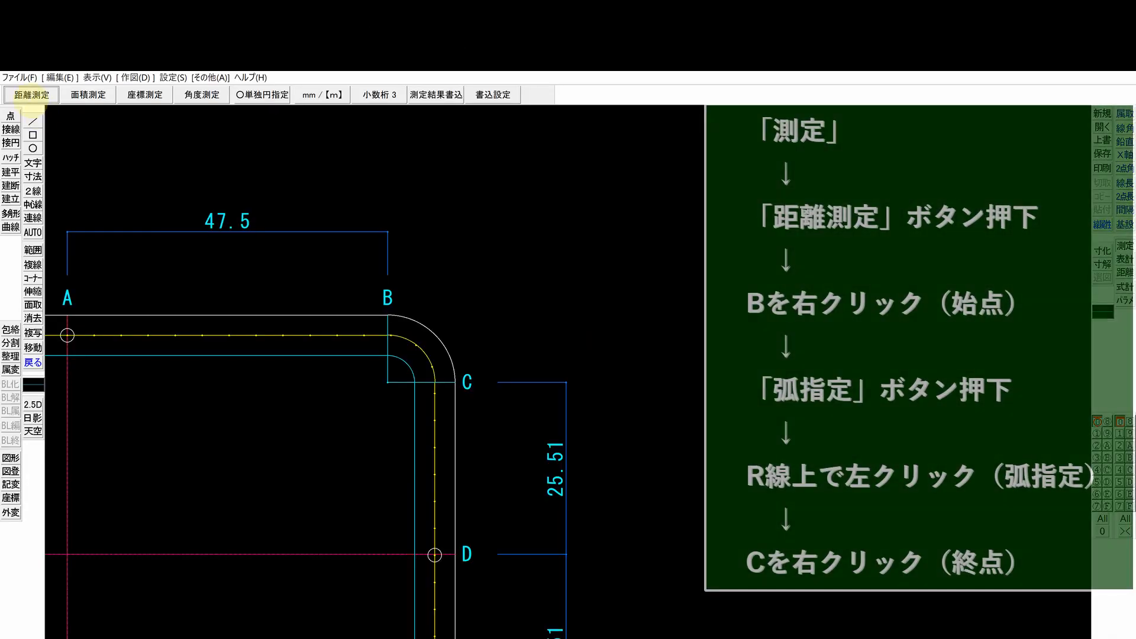
pyautogui.click(30, 95)
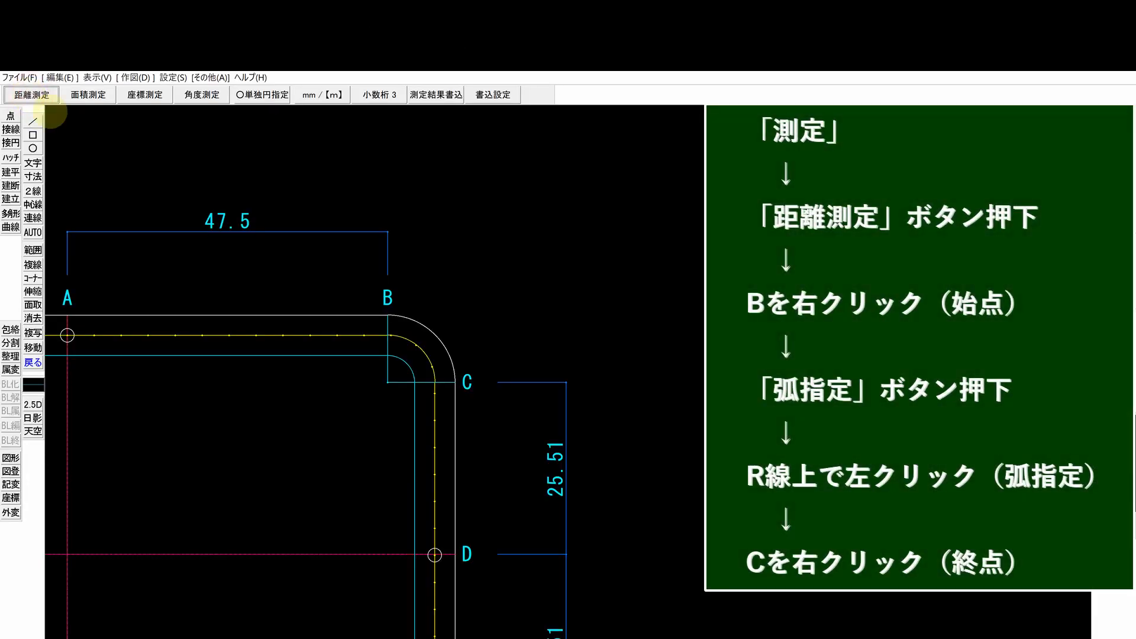
pyautogui.scroll(2, 385, 311)
pyautogui.rightClick(383, 312)
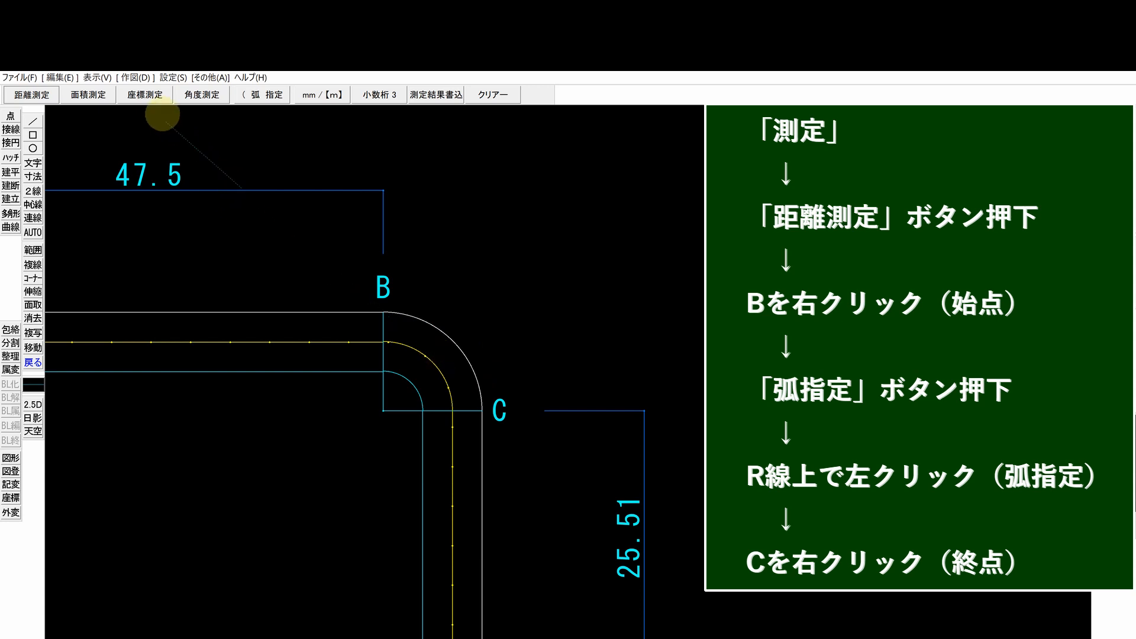
pyautogui.click(257, 94)
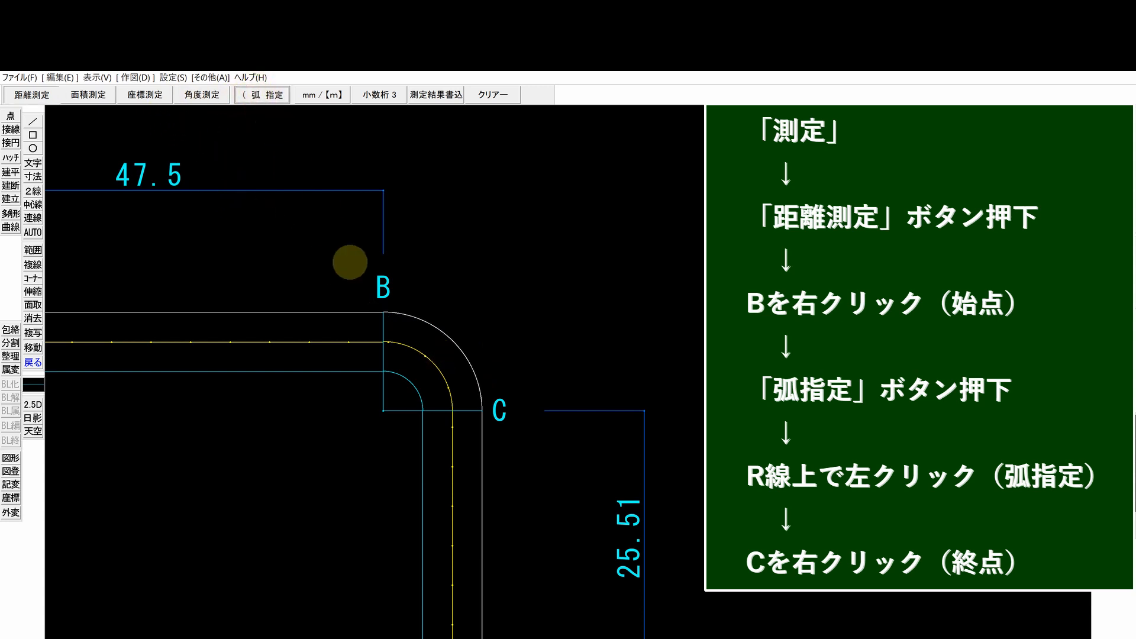
pyautogui.click(407, 315)
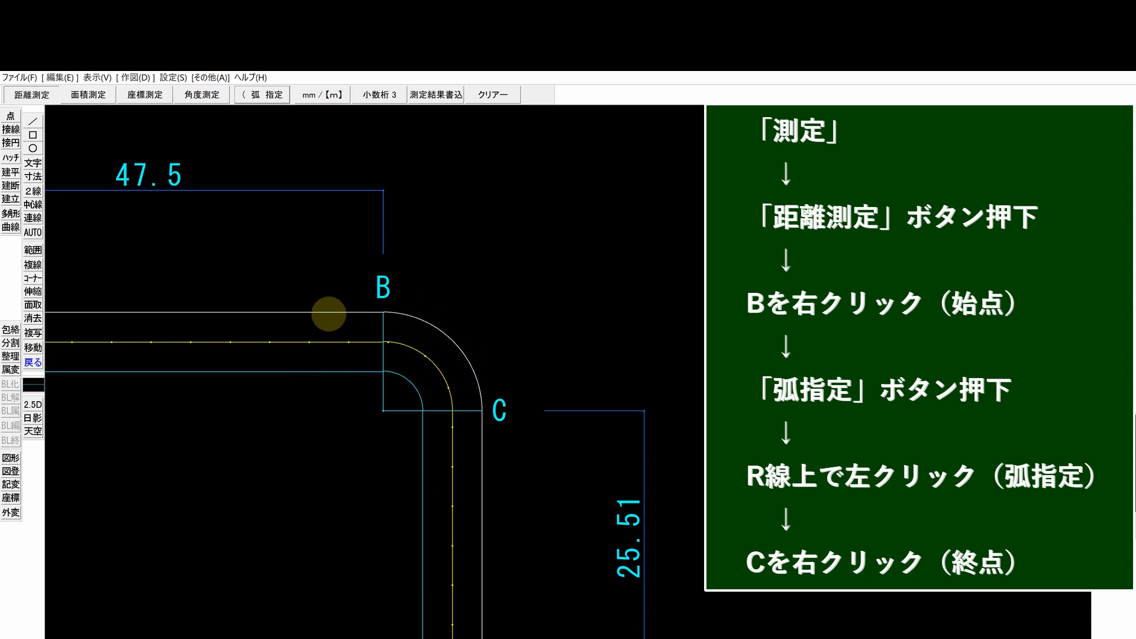
pyautogui.rightClick(481, 410)
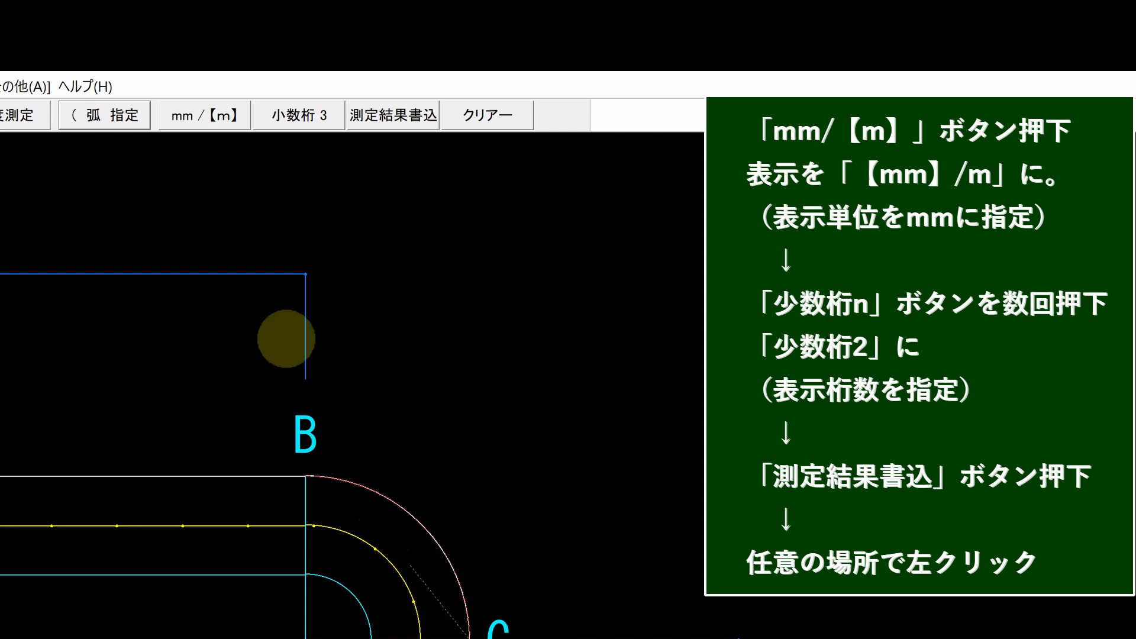
# Step: Set the measurement display to mm with two decimals (小数桁 2) and write the B–C arc result beside the corner
pyautogui.click(187, 114)
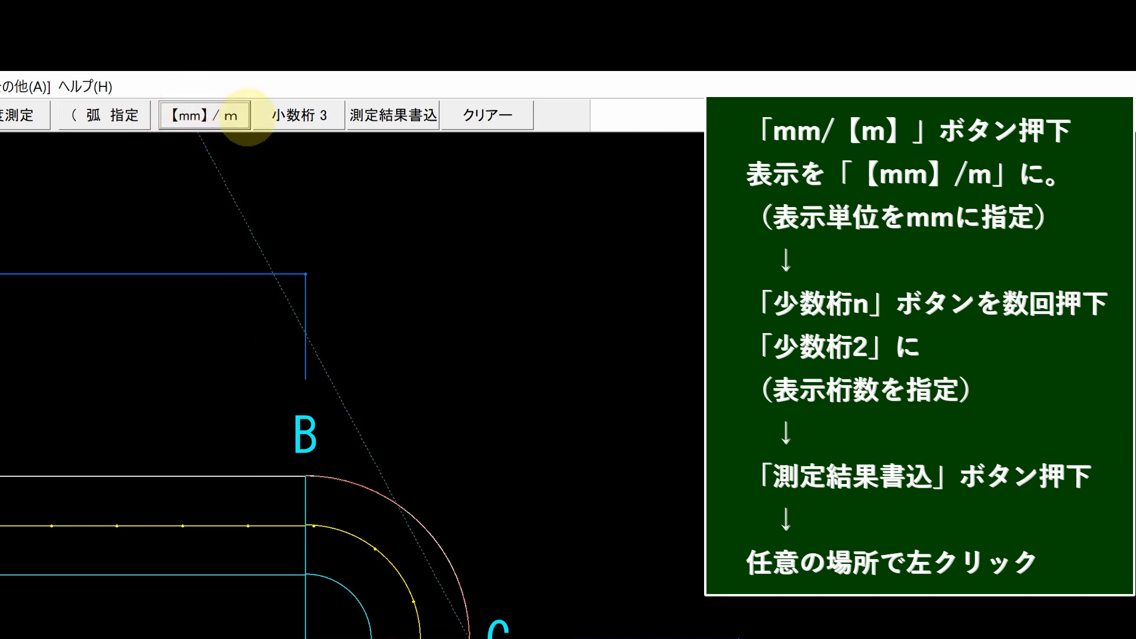
pyautogui.click(298, 115)
pyautogui.click(299, 114)
pyautogui.click(298, 115)
pyautogui.click(299, 115)
pyautogui.click(299, 115)
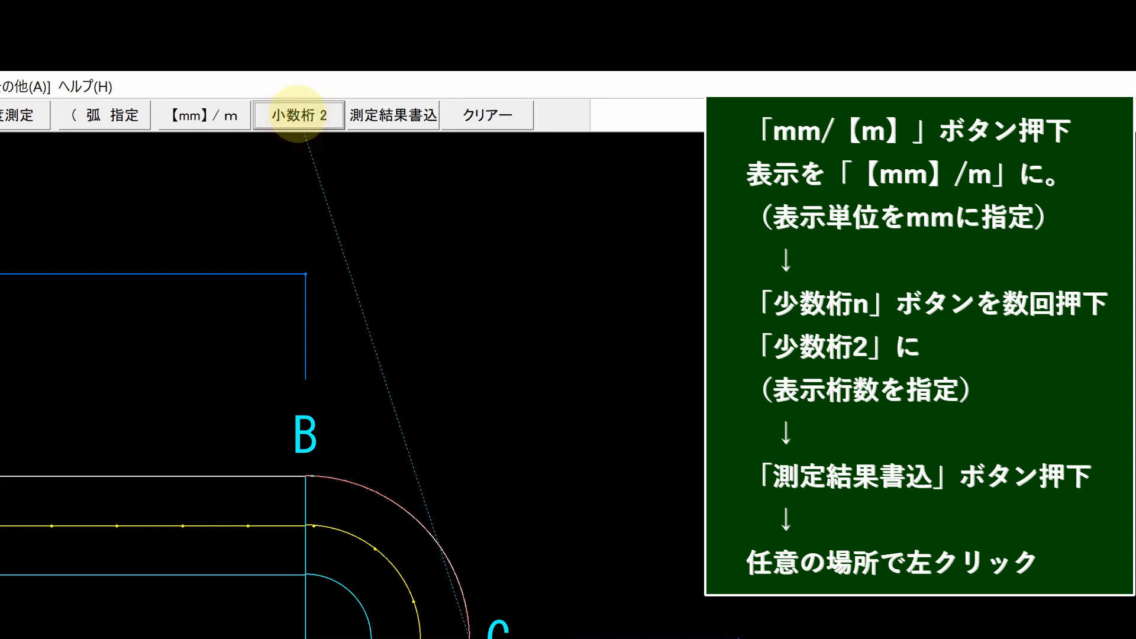
pyautogui.click(394, 114)
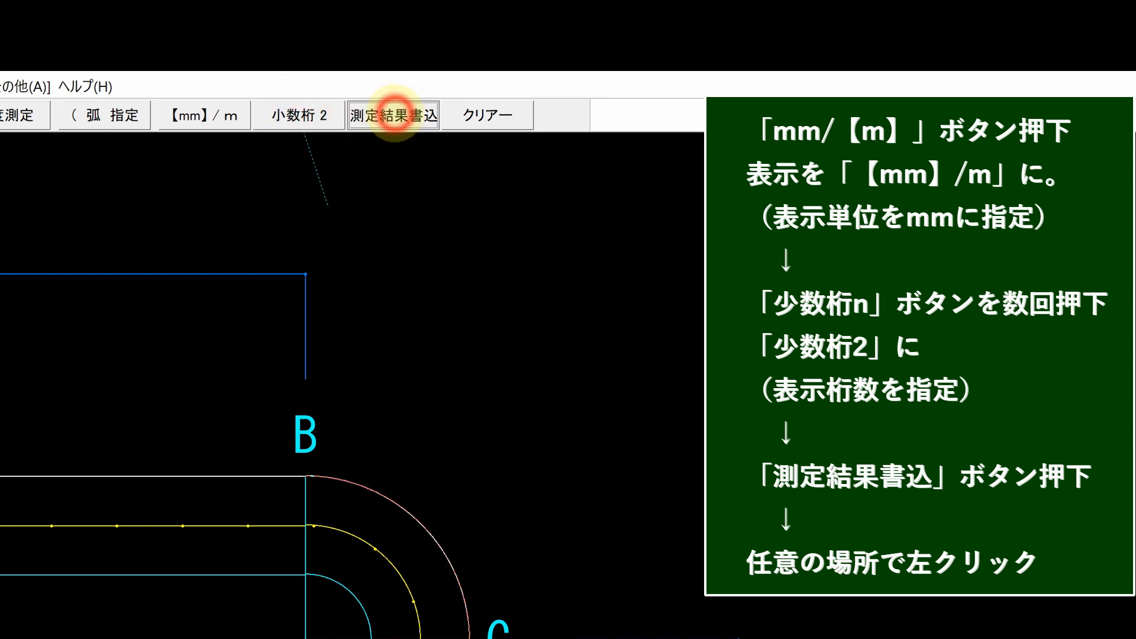
pyautogui.click(489, 468)
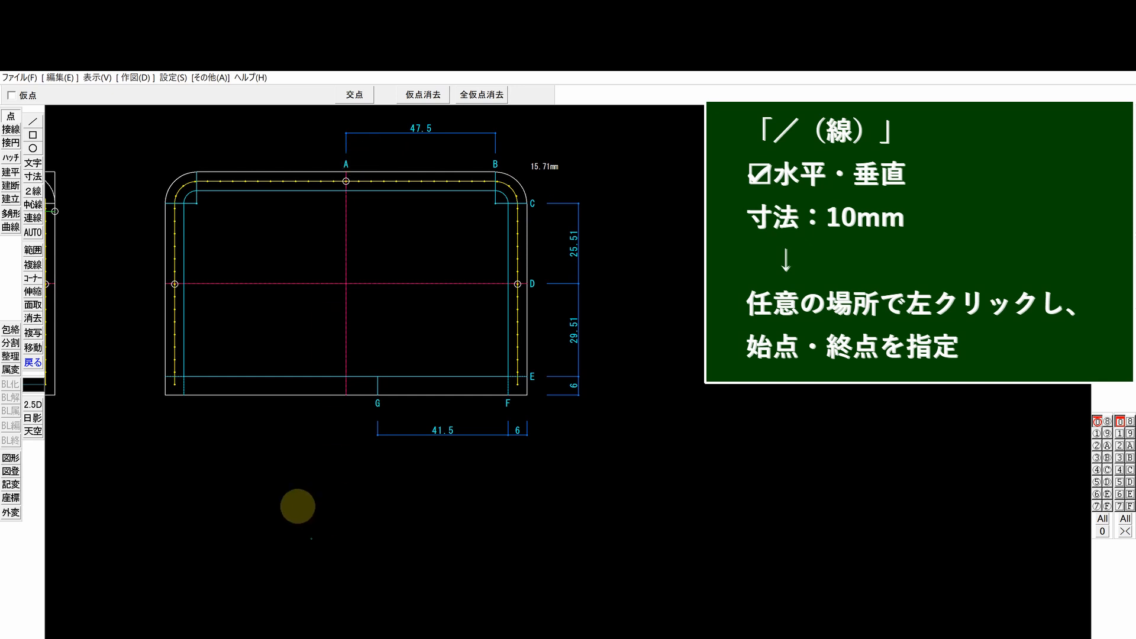
# Step: Draw a vertical line 10 mm long in the empty area below the dimensioned pattern, using the horizontal/vertical constraint (水平・垂直)
pyautogui.click(33, 121)
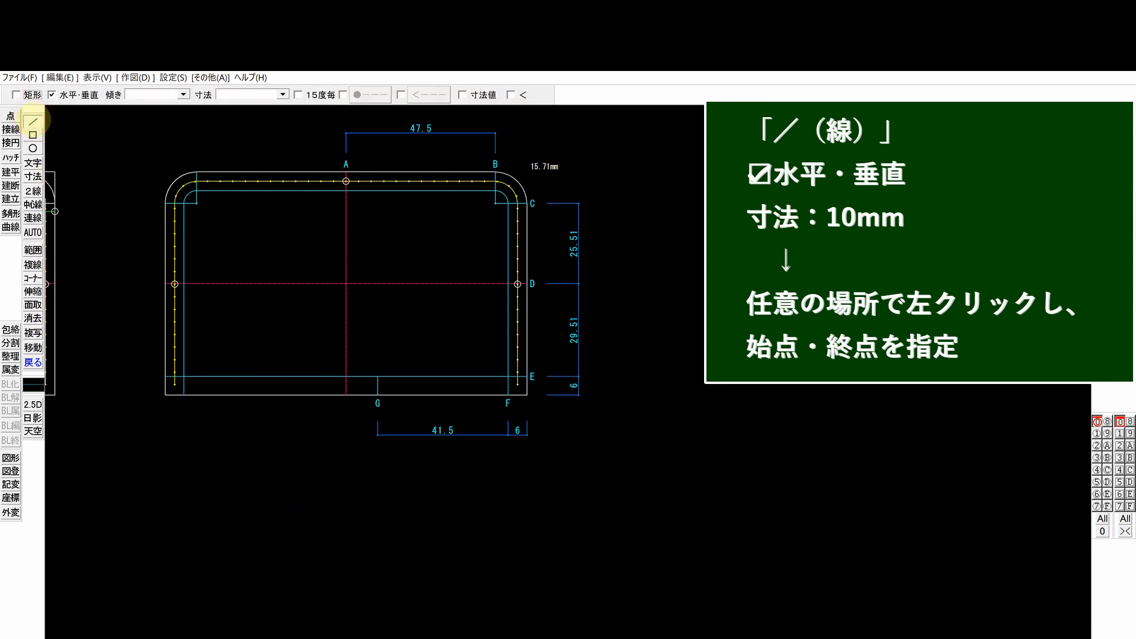
pyautogui.click(246, 93)
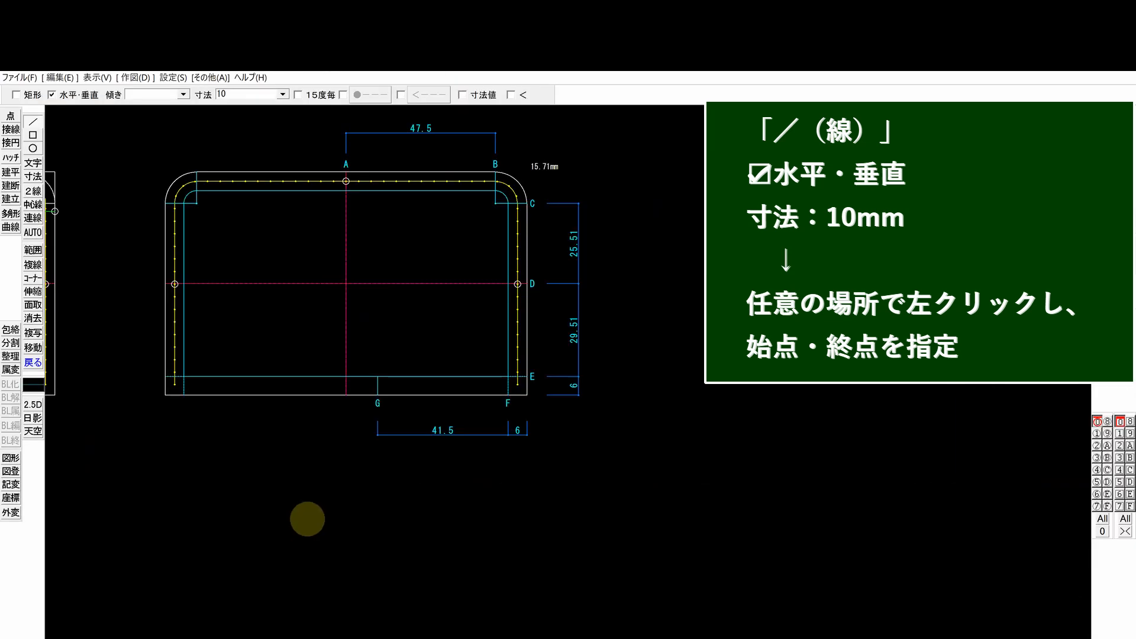
pyautogui.click(307, 557)
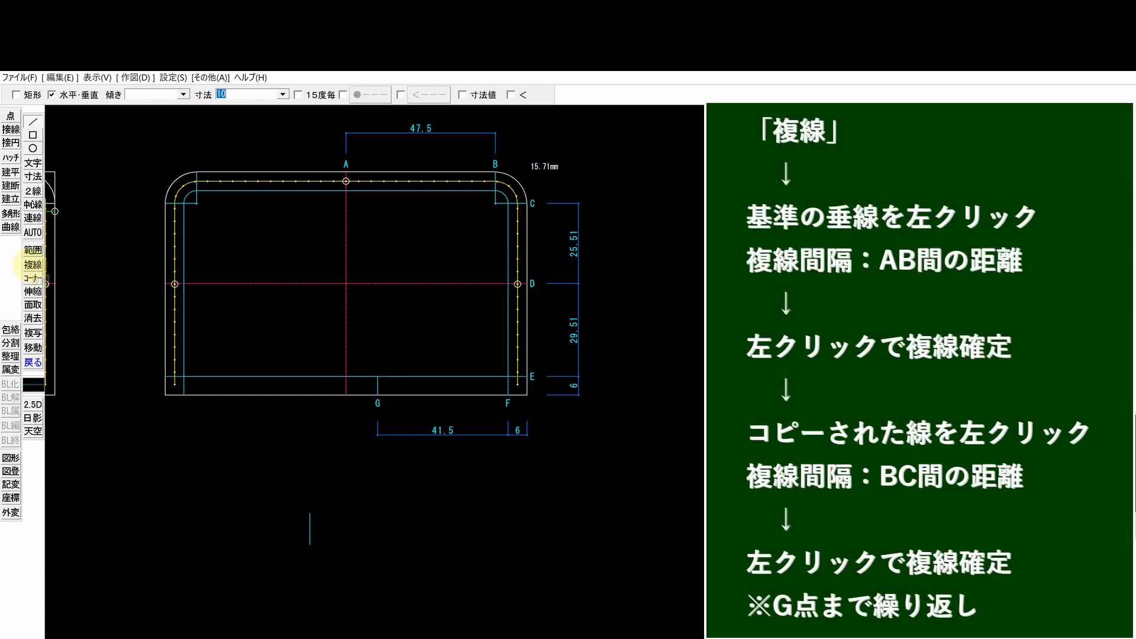
# Step: Offset (複線) the 10 mm line successively to the right by 47.5, 15.71, 25.51, 29.51, 12 and 41.5 mm
pyautogui.click(30, 265)
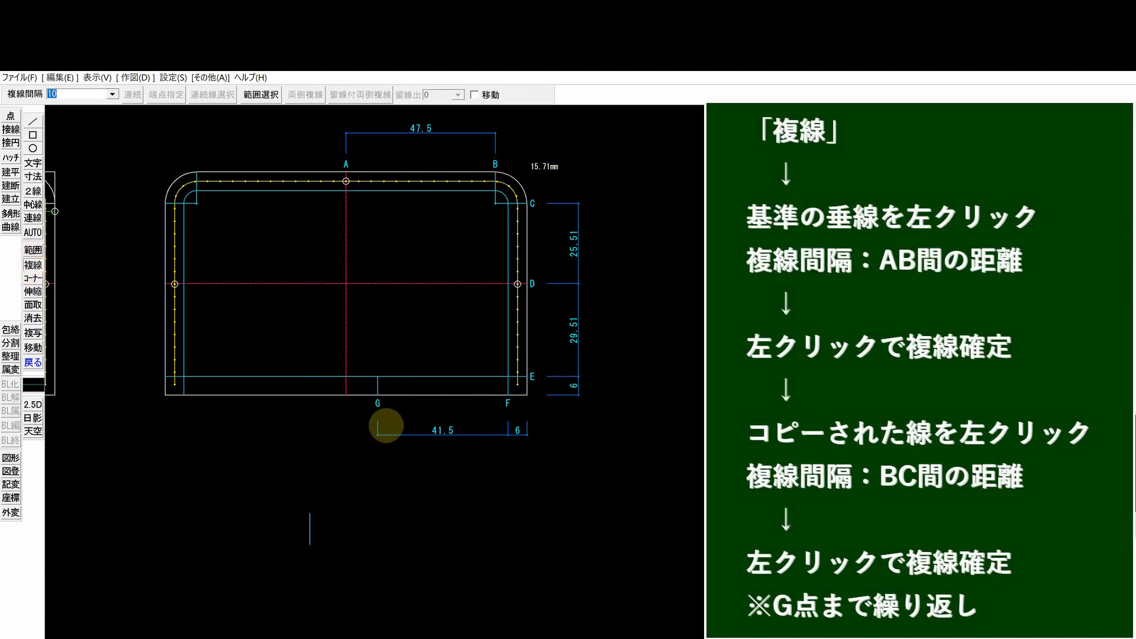
pyautogui.click(309, 534)
pyautogui.write('47.5')
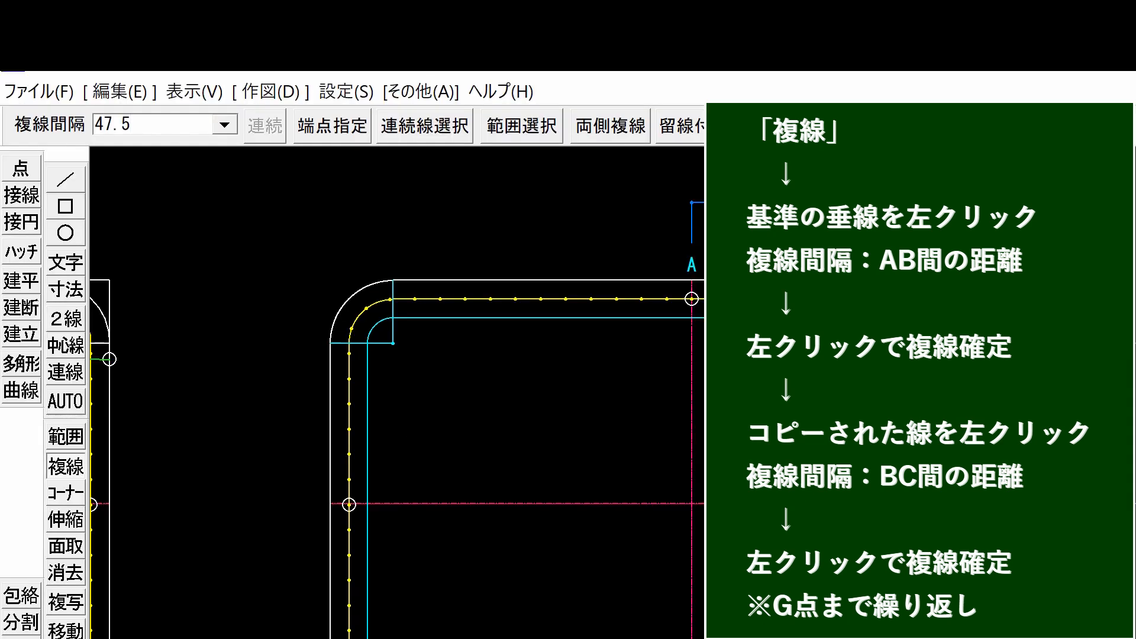
pyautogui.click(646, 541)
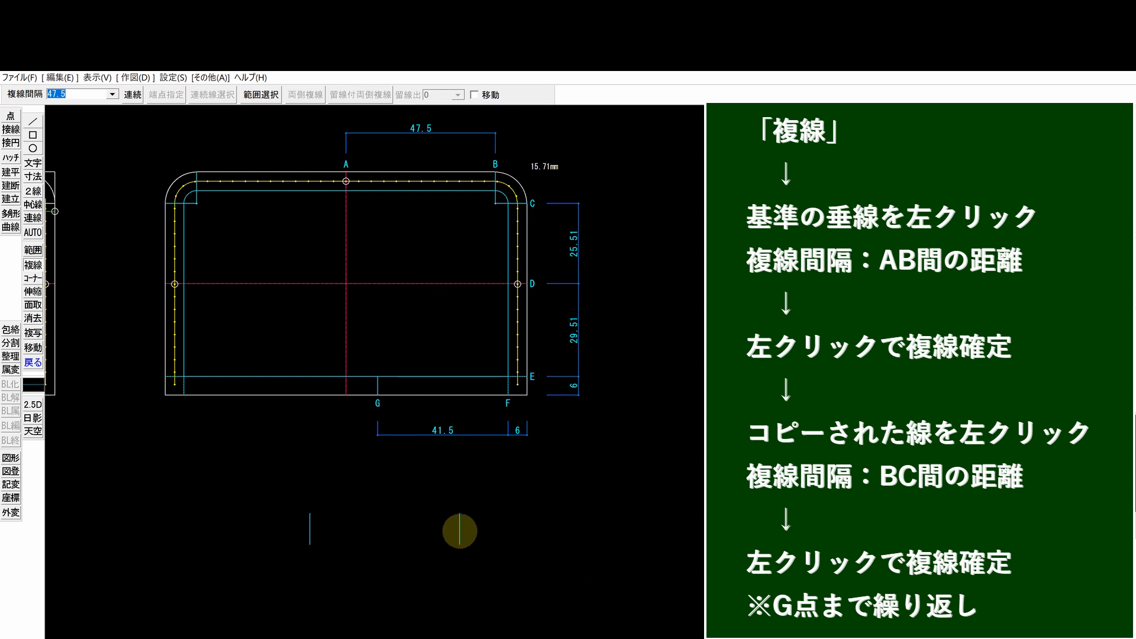
pyautogui.click(459, 529)
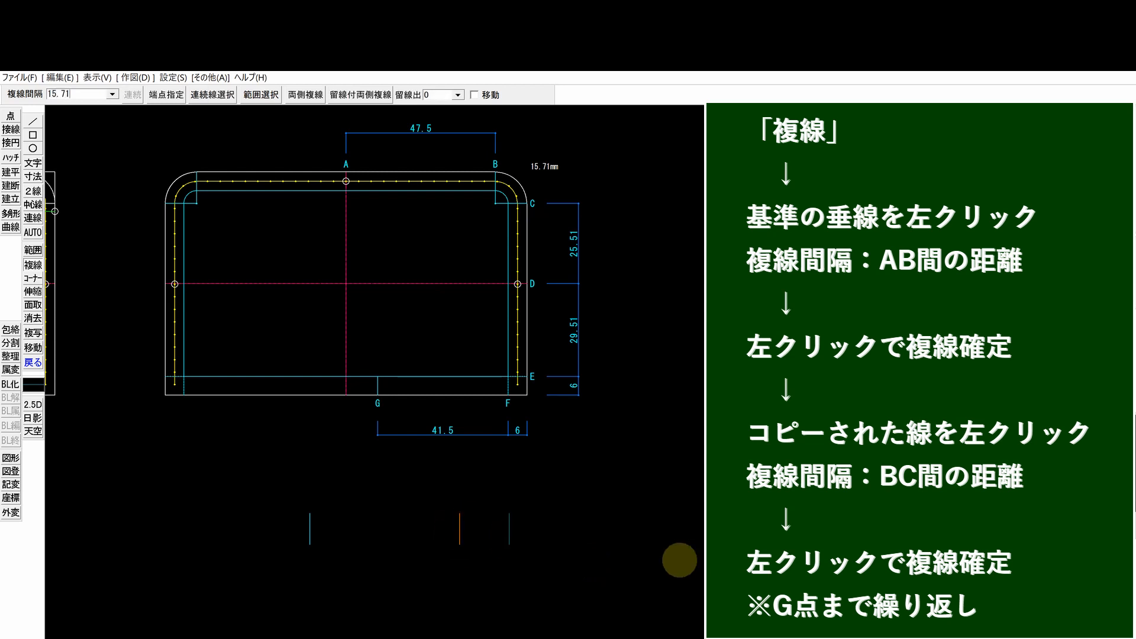
pyautogui.click(596, 554)
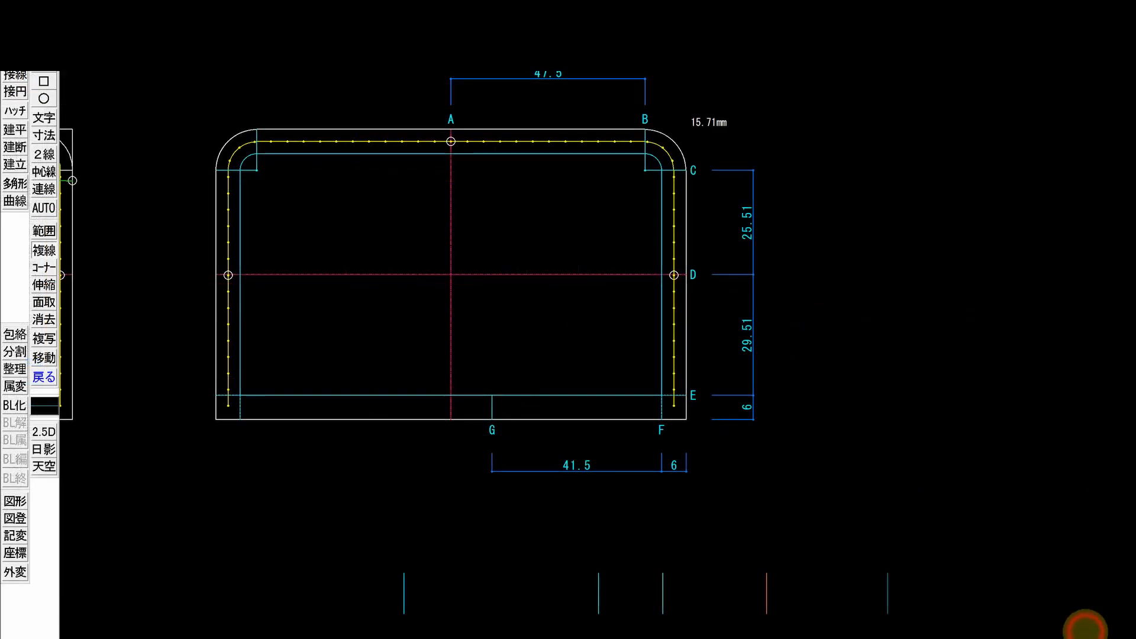
pyautogui.click(1085, 631)
pyautogui.click(888, 595)
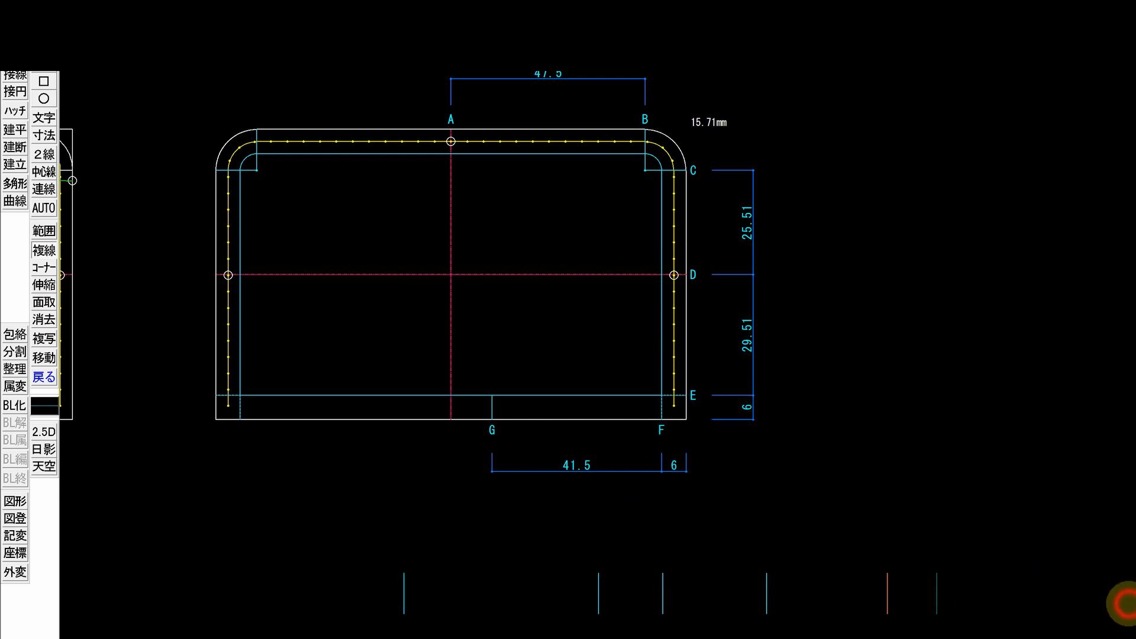
pyautogui.click(1130, 604)
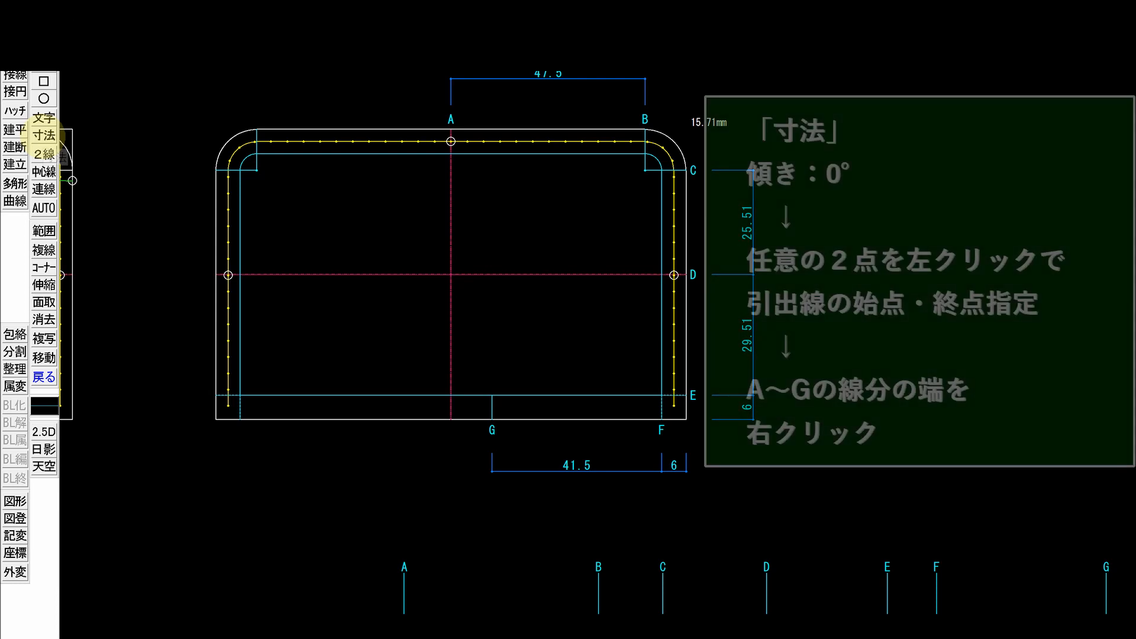
# Step: Add chained horizontal dimensions above the tick lines from A through B, C, D, E and F to G
pyautogui.click(43, 136)
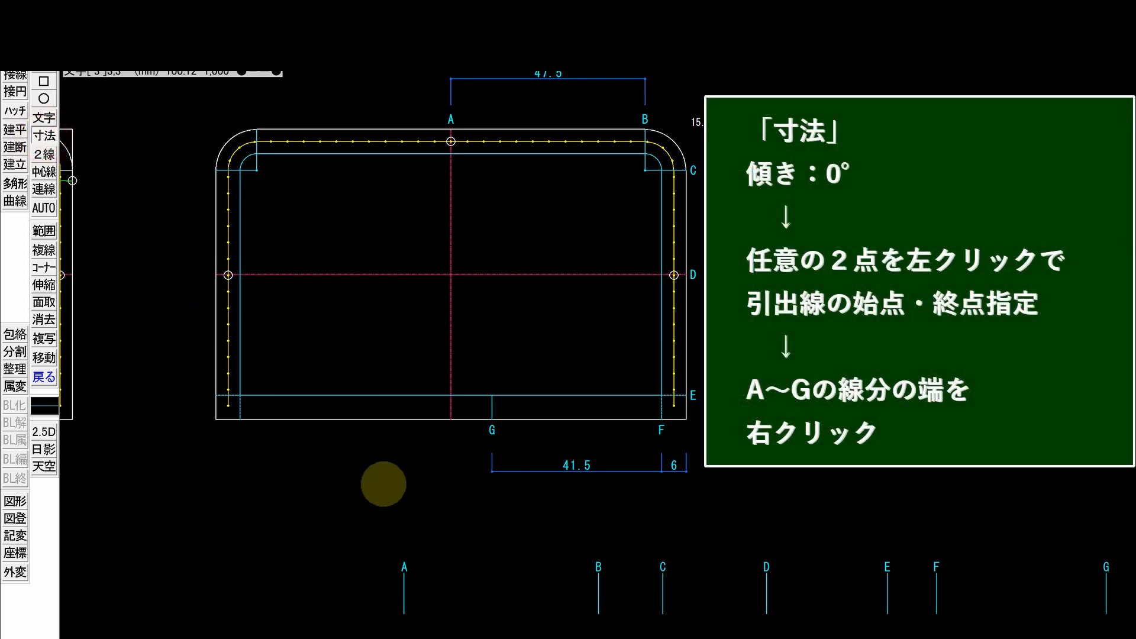
pyautogui.click(449, 542)
pyautogui.click(449, 517)
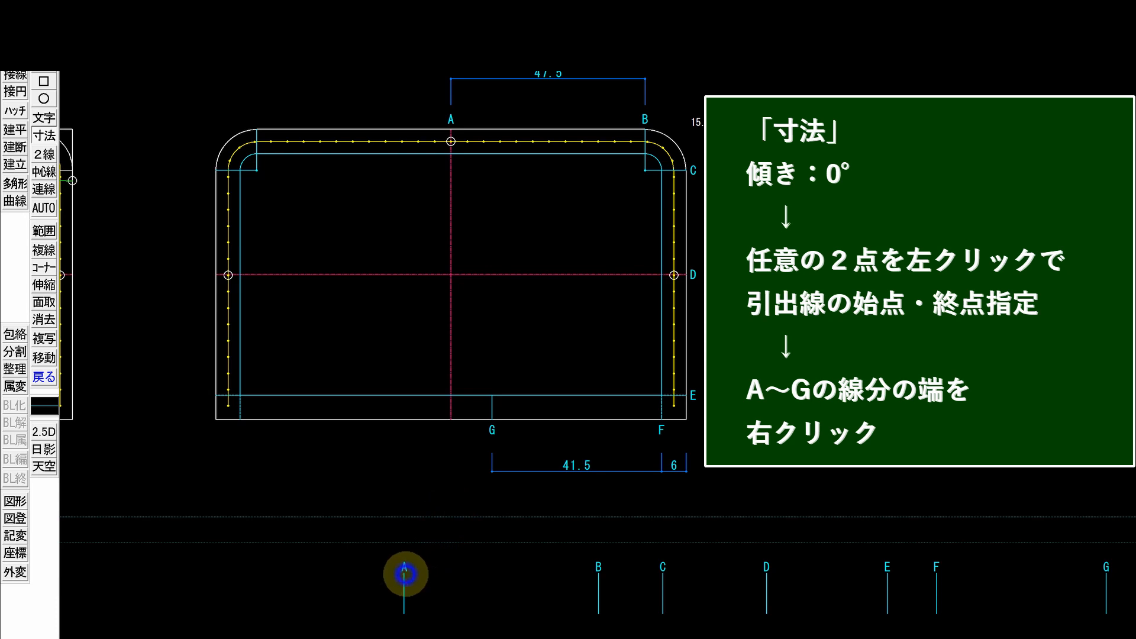
pyautogui.rightClick(599, 578)
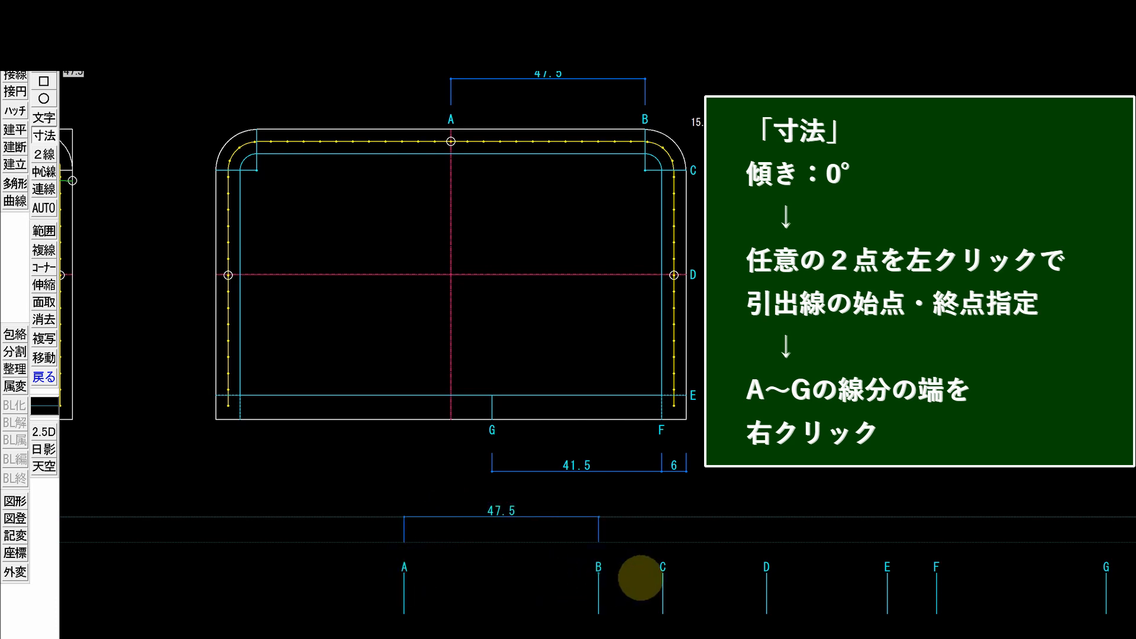
pyautogui.rightClick(661, 579)
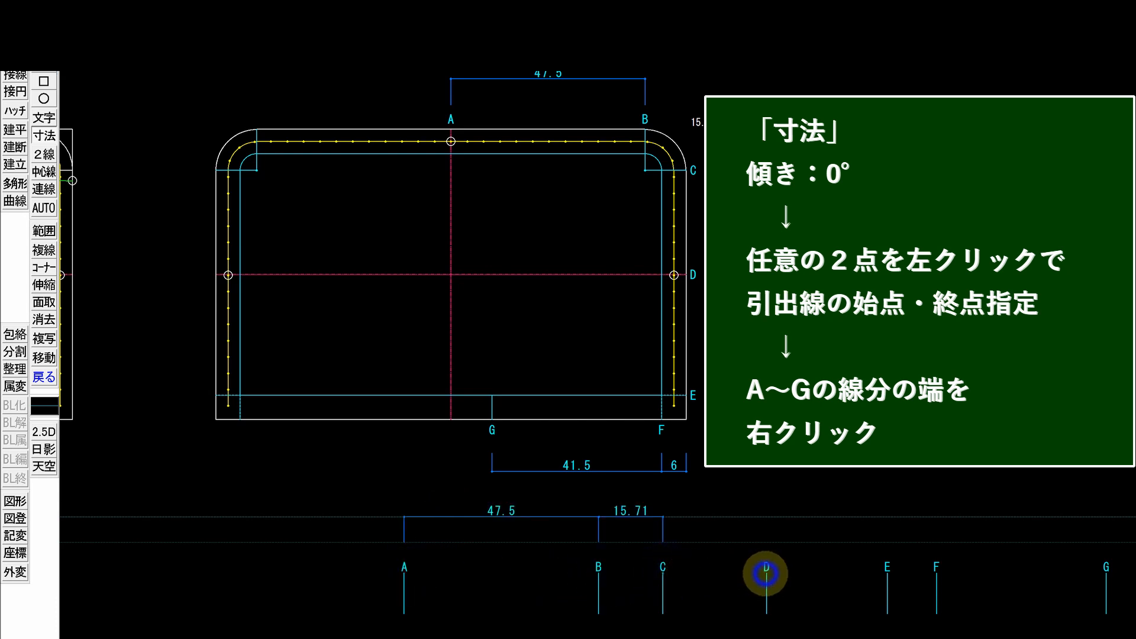
pyautogui.rightClick(766, 573)
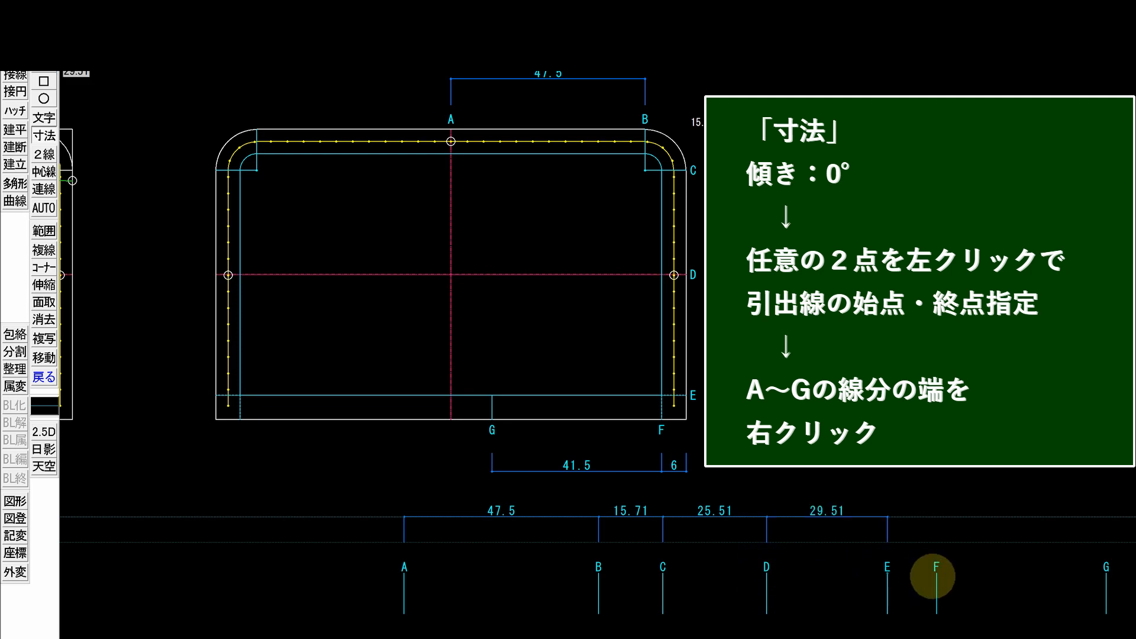
pyautogui.rightClick(937, 575)
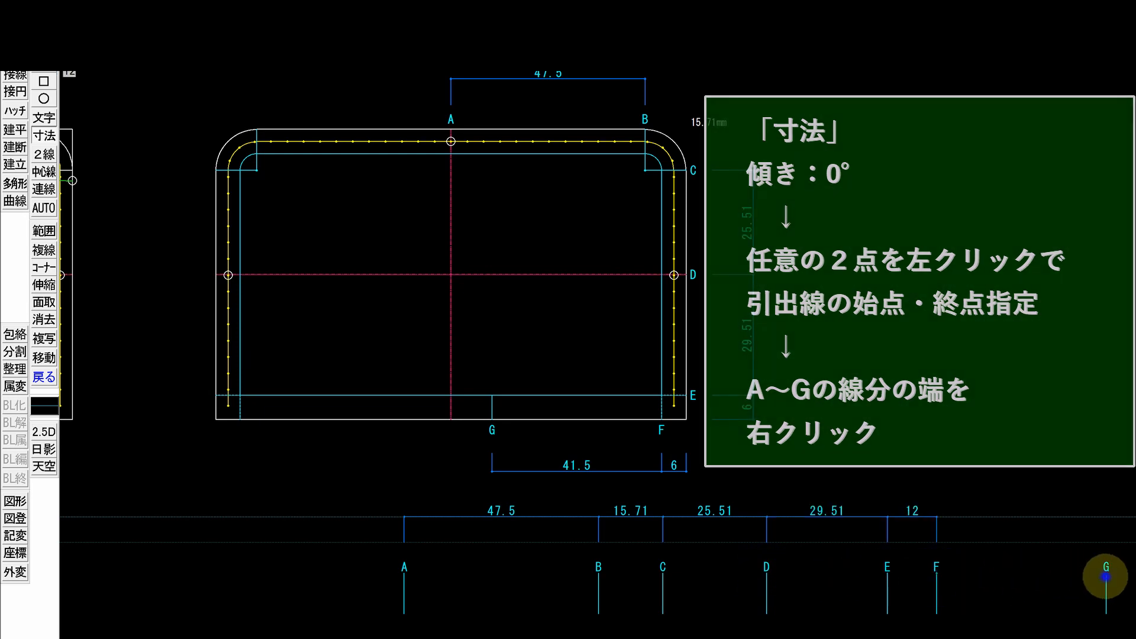
pyautogui.rightClick(1107, 578)
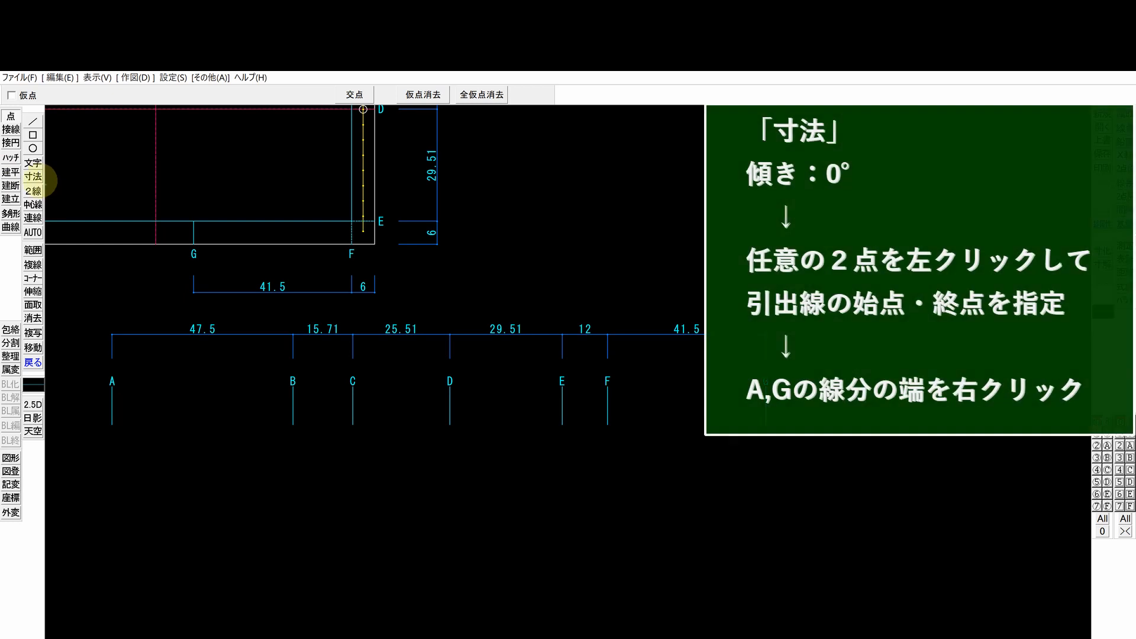
# Step: Add an overall horizontal dimension below the tick lines from A to G
pyautogui.click(33, 176)
pyautogui.click(161, 456)
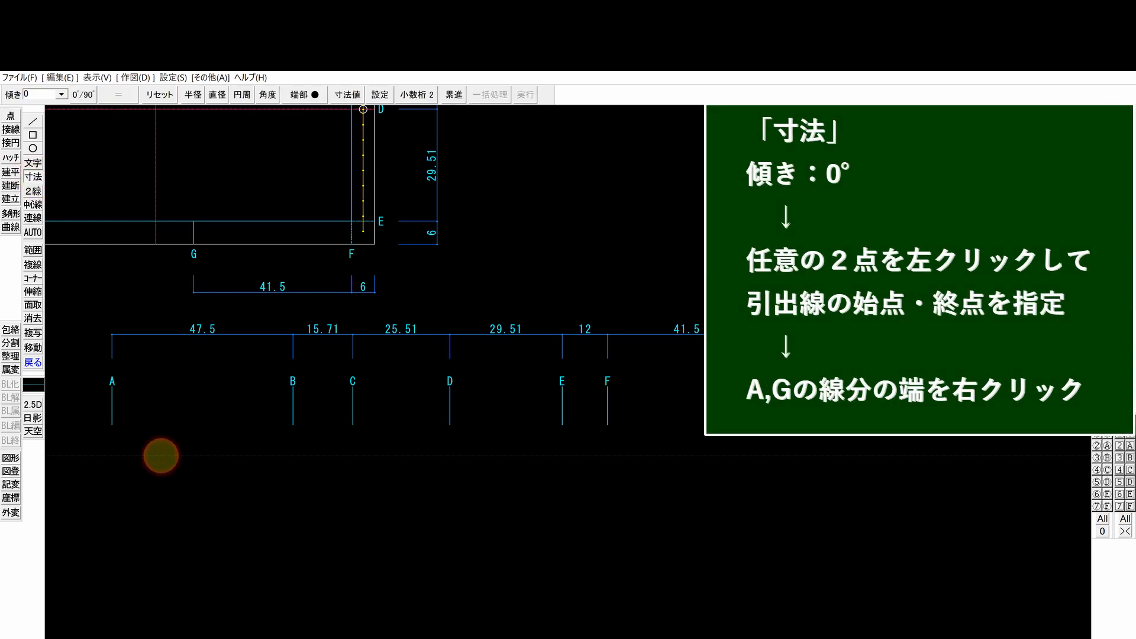
pyautogui.click(151, 498)
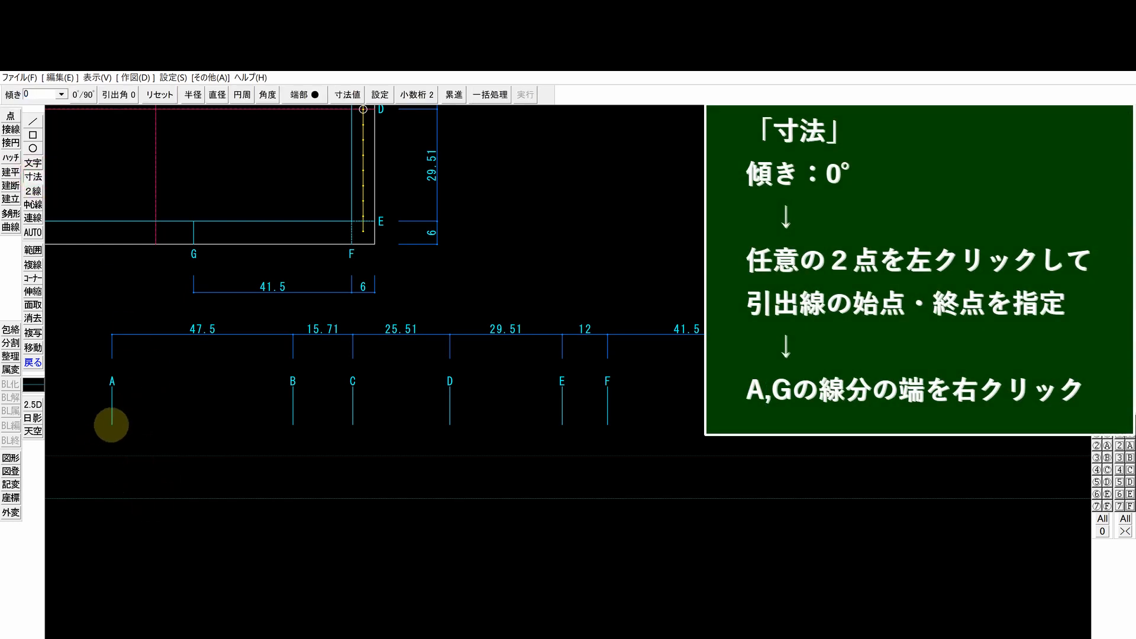
pyautogui.rightClick(112, 424)
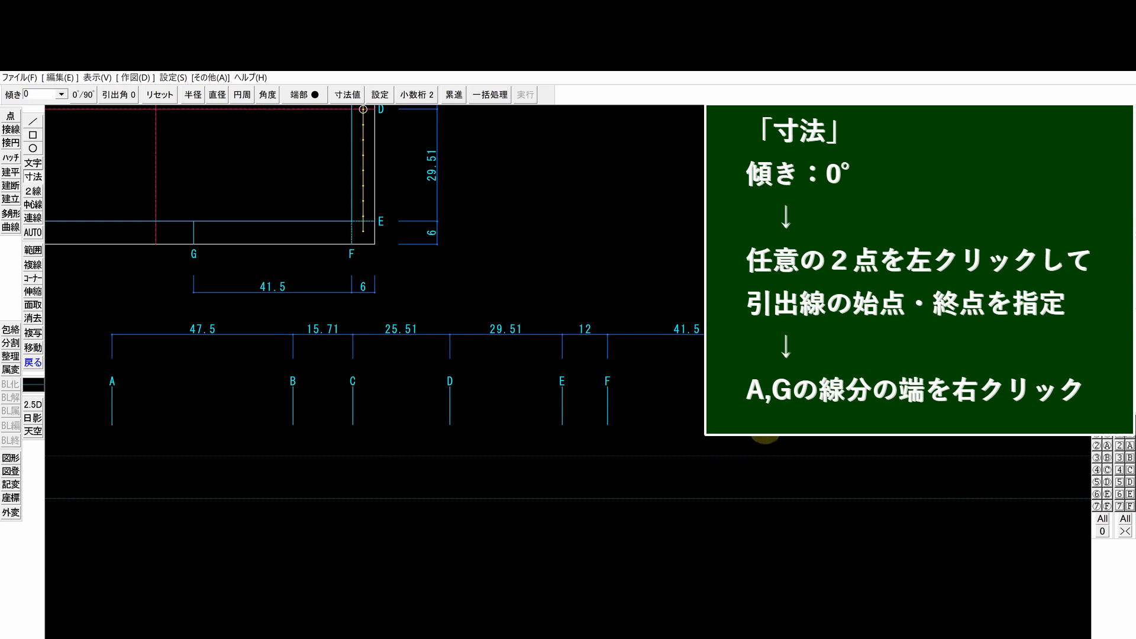
pyautogui.rightClick(766, 424)
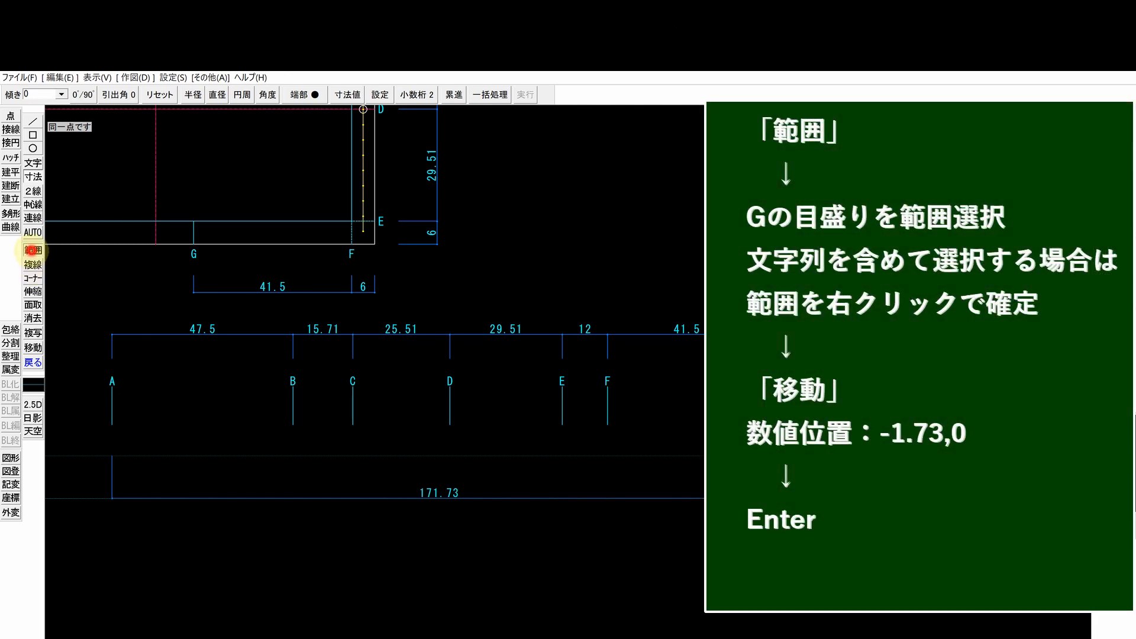
# Step: Select the G tick line with its label and move it by the numeric offset -1.73,0
pyautogui.click(33, 250)
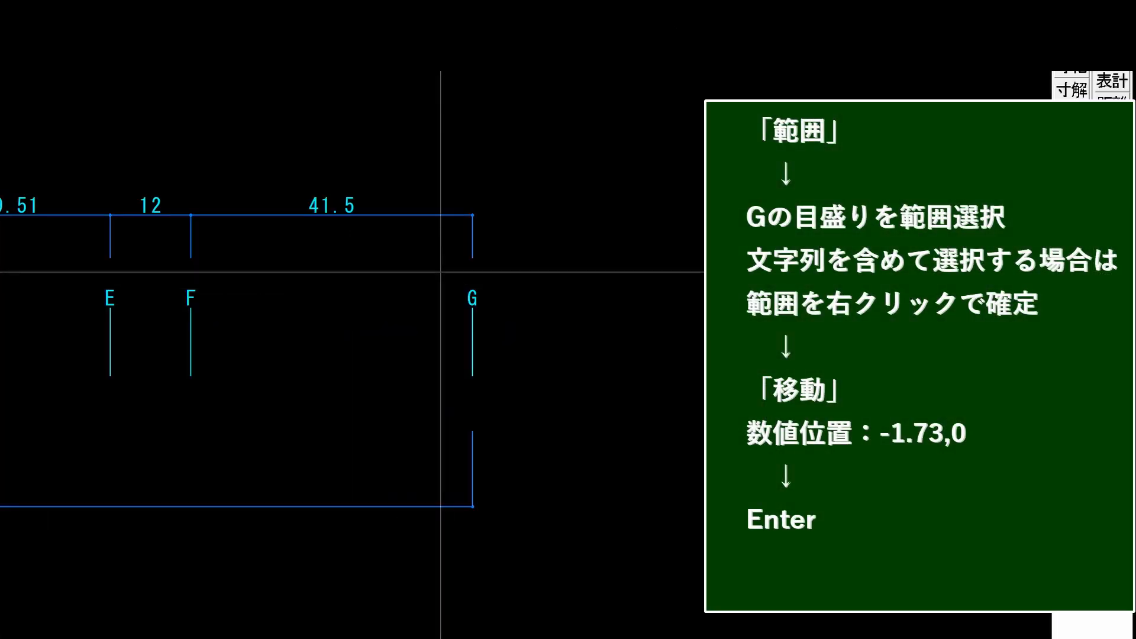
pyautogui.click(441, 273)
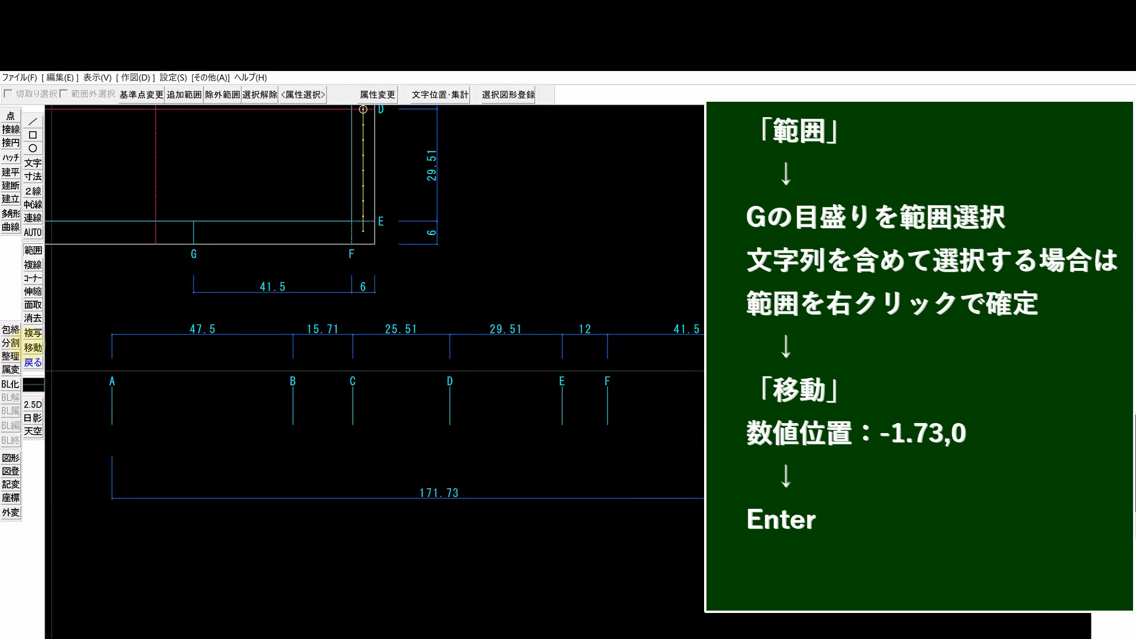
pyautogui.click(28, 348)
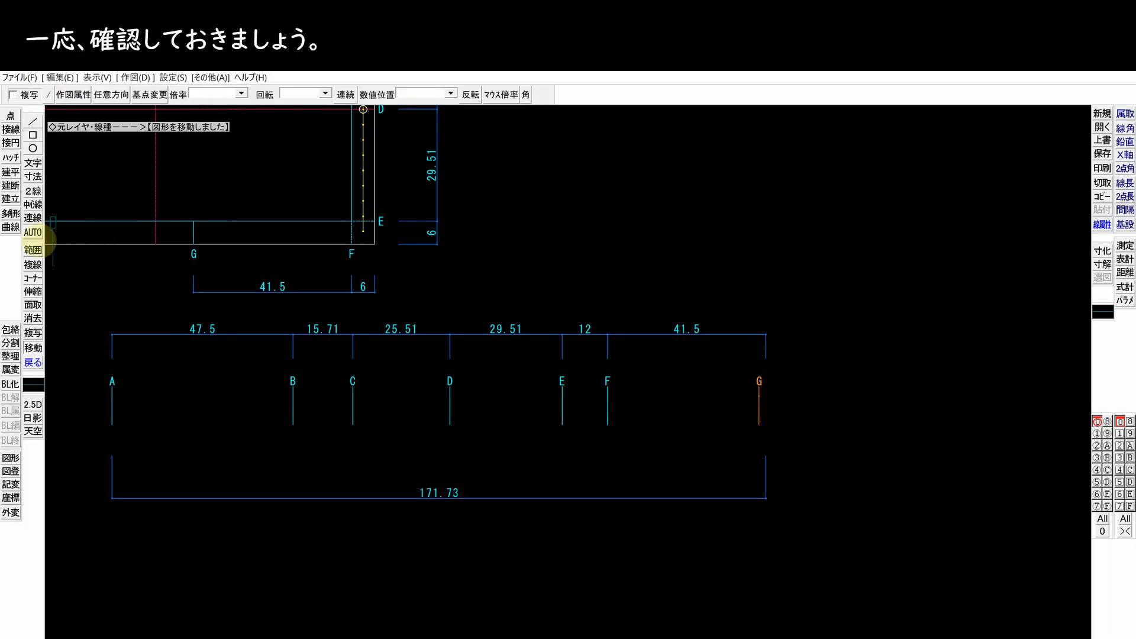
# Step: Delete the outdated overall dimension below the tick lines
pyautogui.click(33, 249)
pyautogui.click(93, 436)
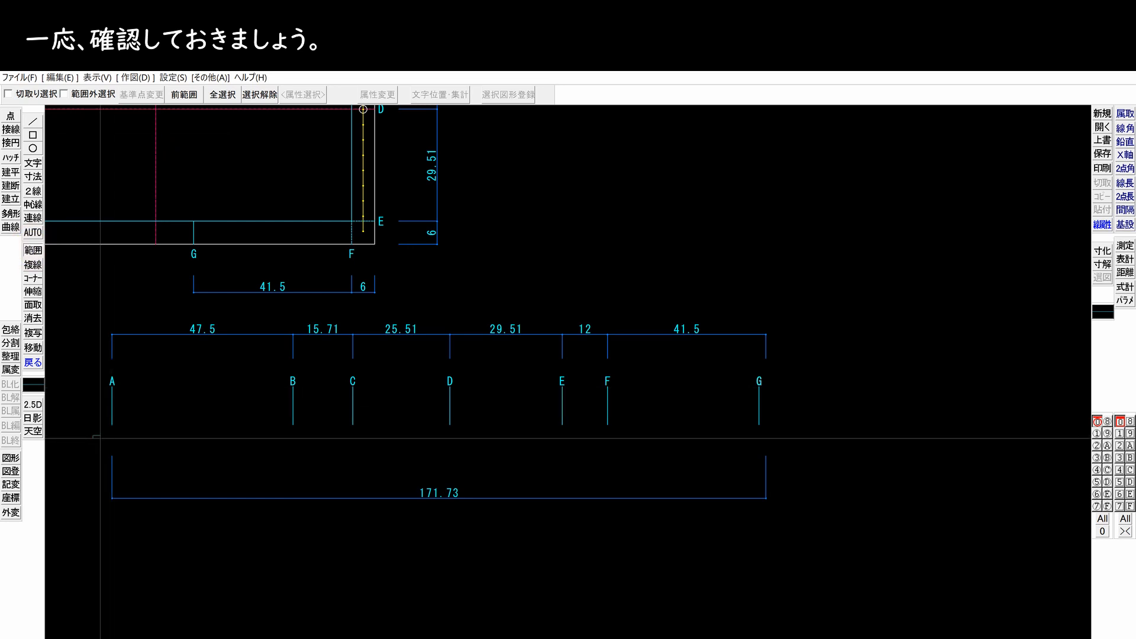
pyautogui.click(796, 537)
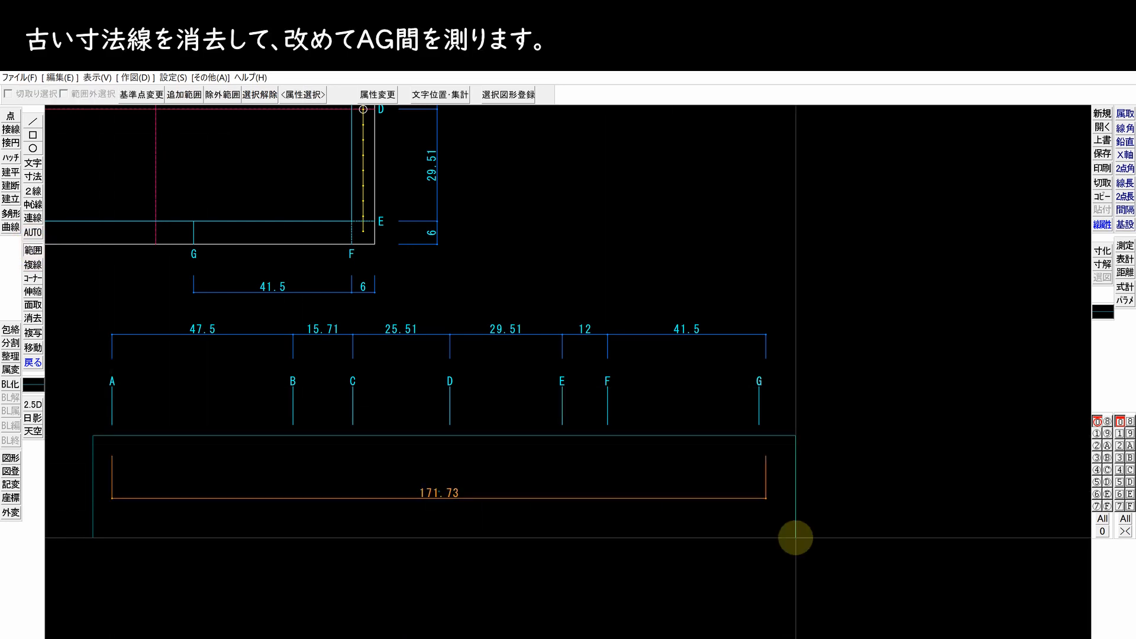
pyautogui.press('Delete')
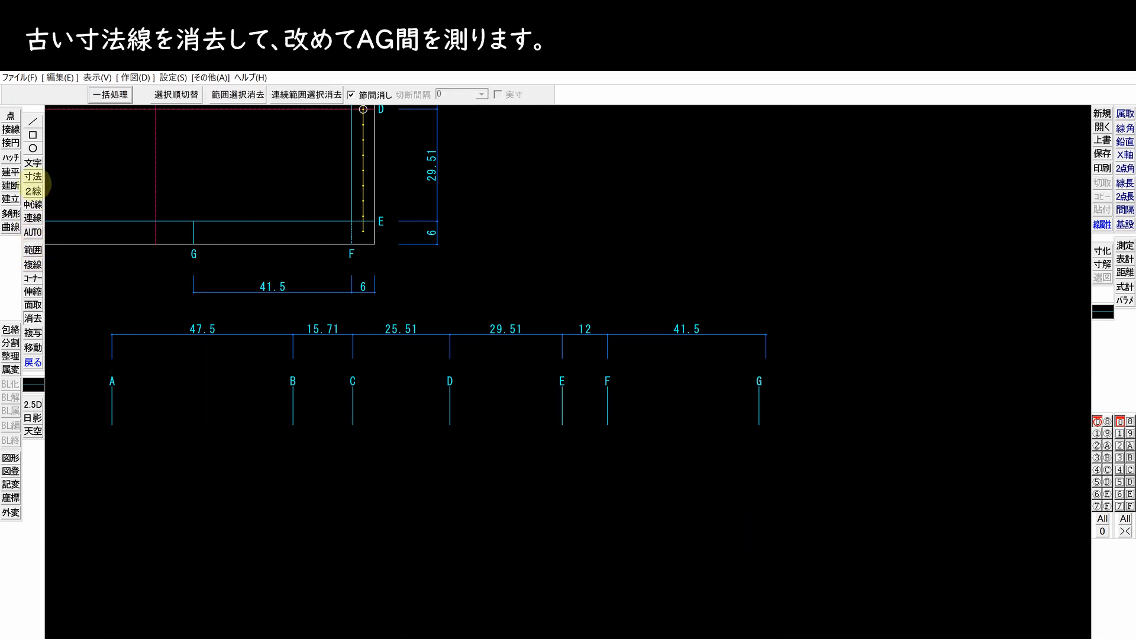
# Step: Add a new overall horizontal dimension below the tick lines from A to the moved G
pyautogui.click(34, 176)
pyautogui.click(124, 440)
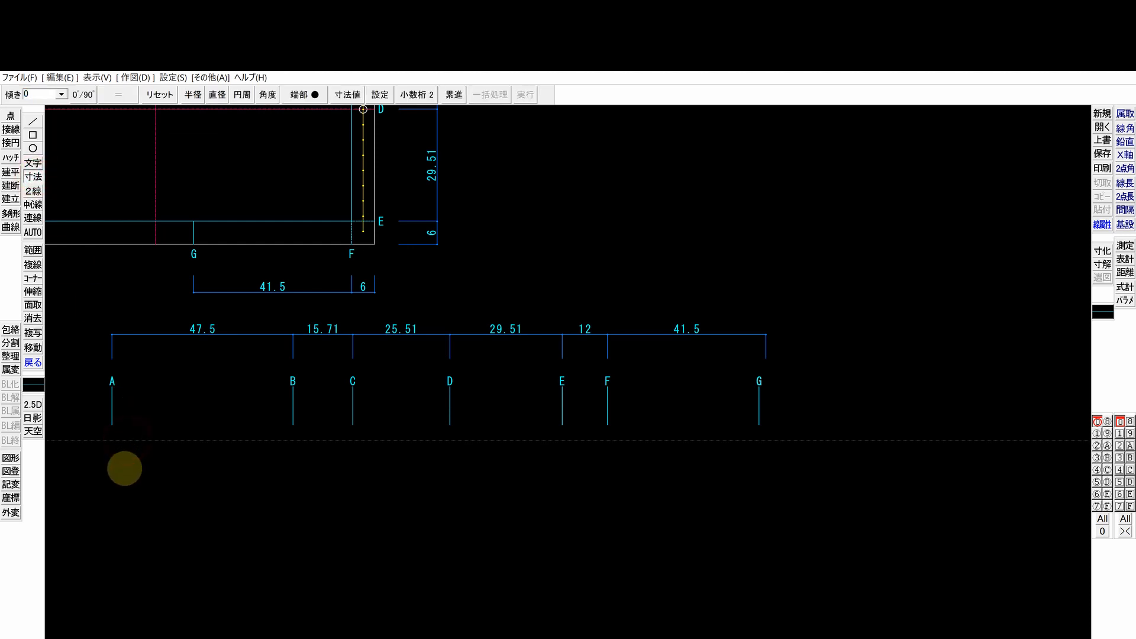
pyautogui.click(124, 469)
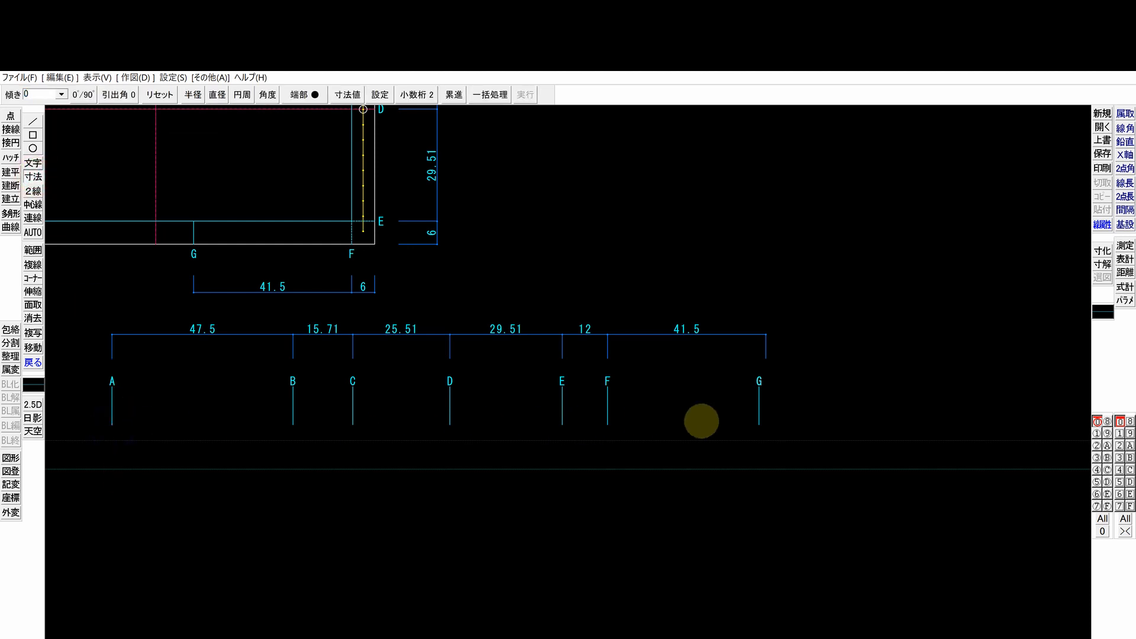
pyautogui.rightClick(760, 424)
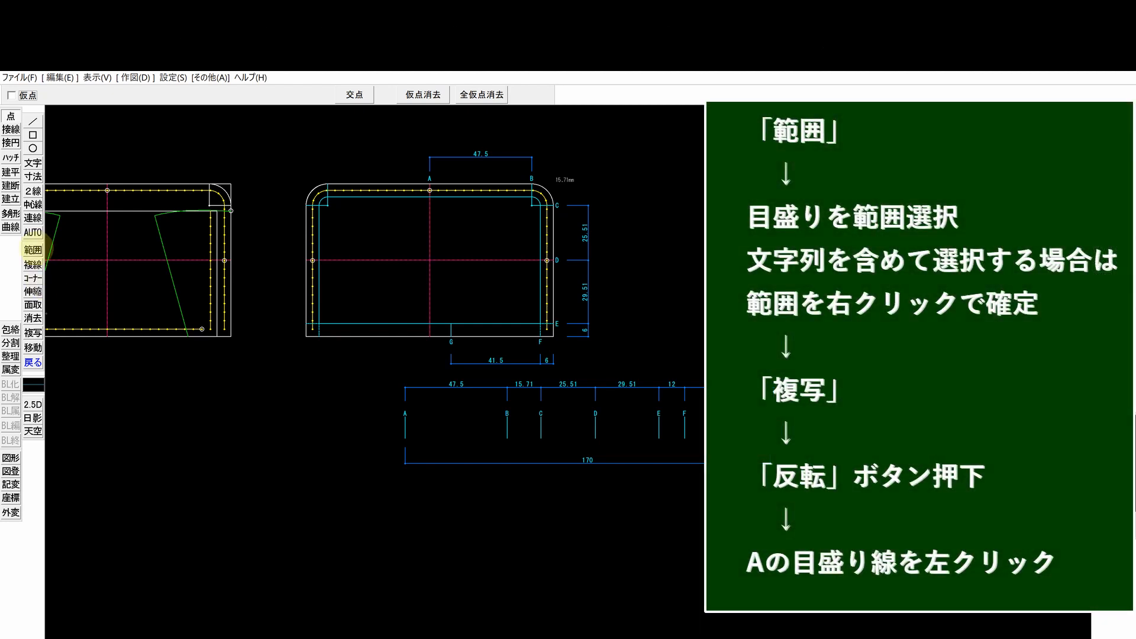
# Step: Select the A to G tick lines with their labels and make a mirrored copy about the A tick line
pyautogui.click(32, 250)
pyautogui.click(381, 400)
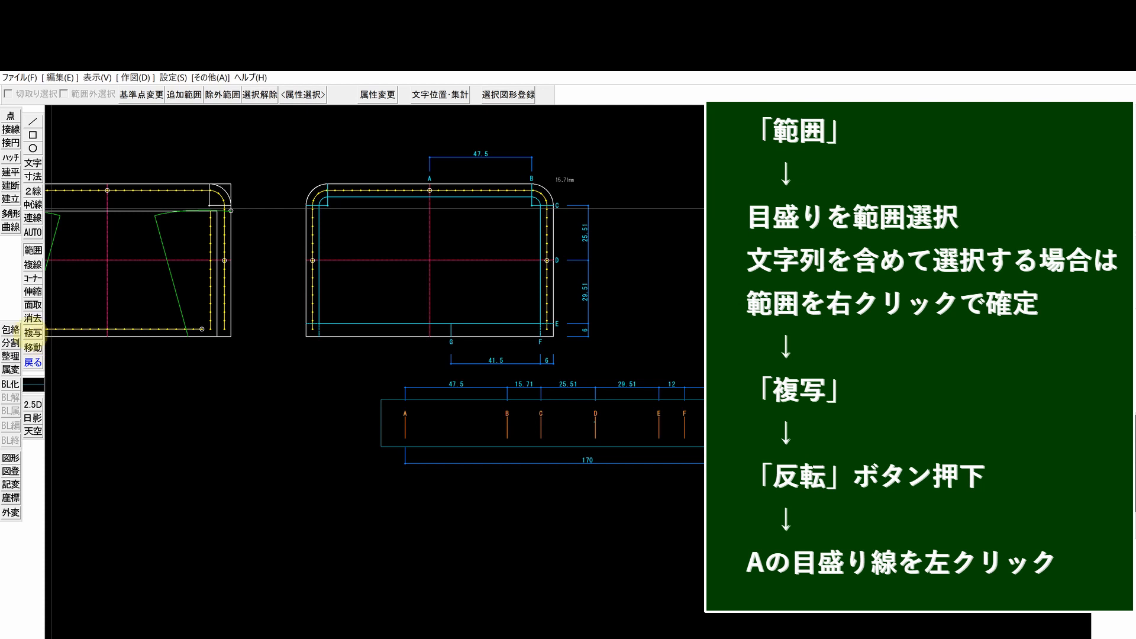
pyautogui.click(33, 333)
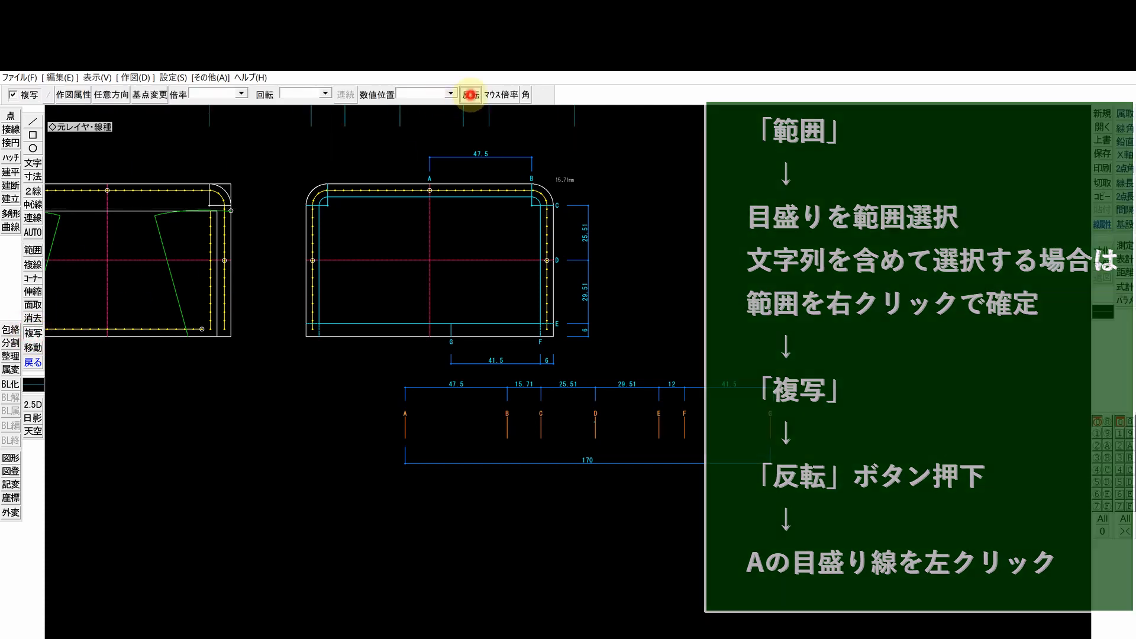
pyautogui.click(471, 94)
pyautogui.click(569, 406)
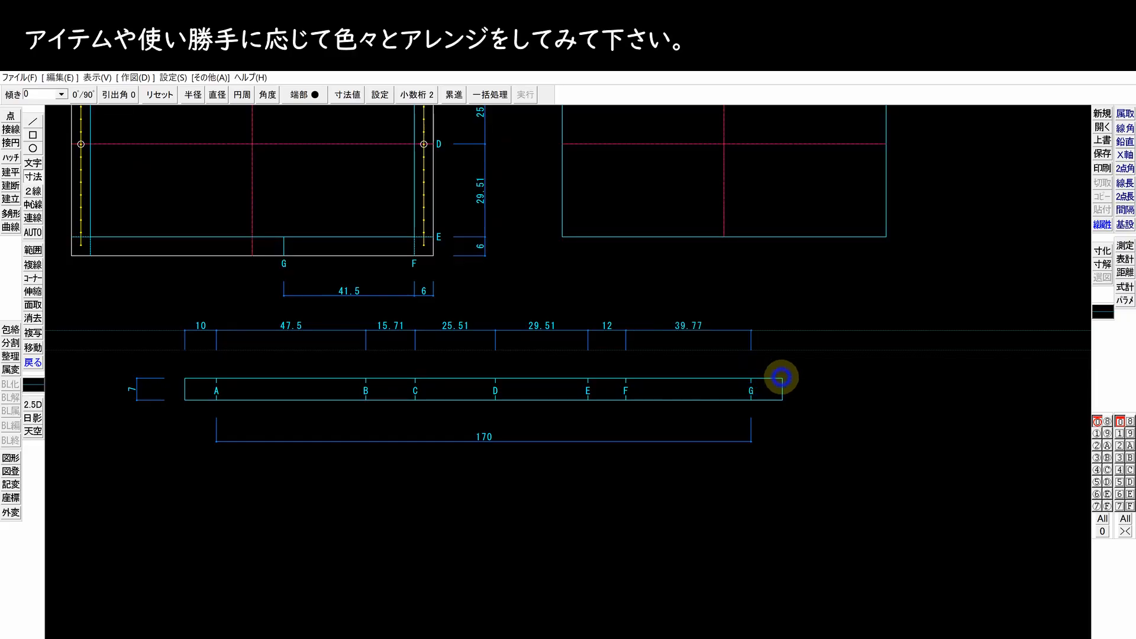
# Step: Add the horizontal dimension from the G tick line to the adjacent end of the strip
pyautogui.rightClick(781, 377)
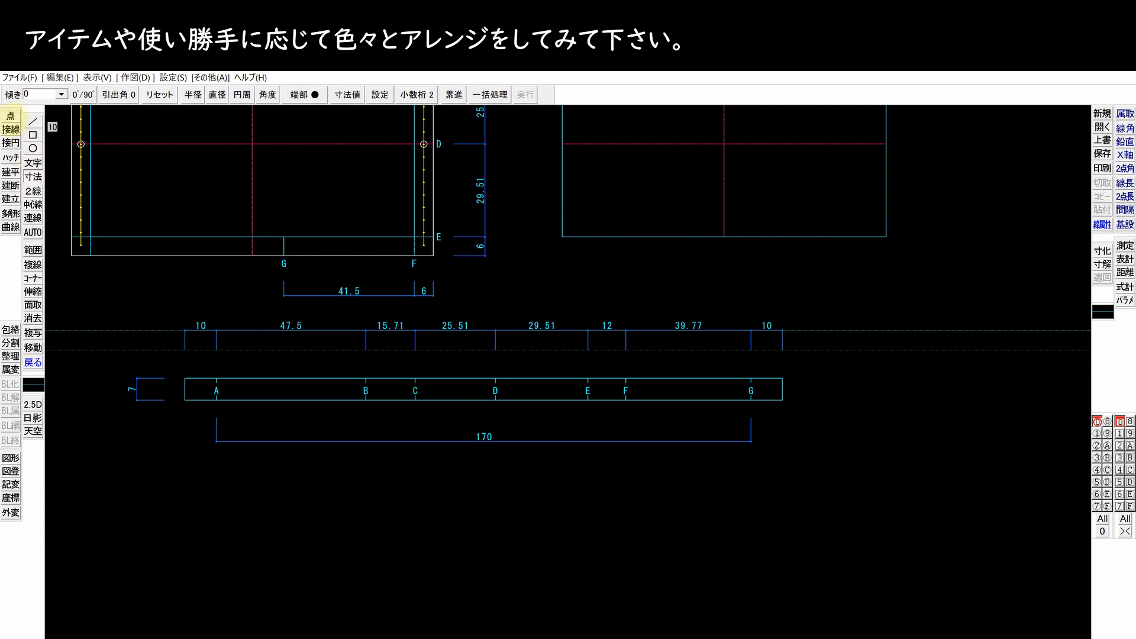
pyautogui.click(11, 115)
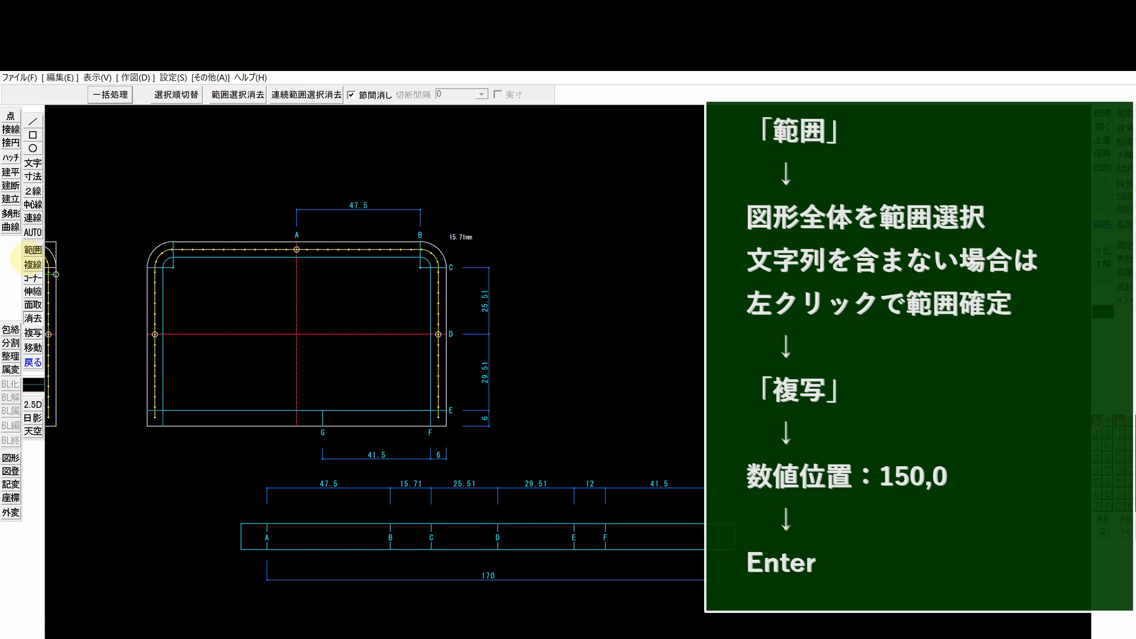
# Step: Select the whole dimensioned rounded pattern without its text and copy it by the numeric offset 150,0
pyautogui.click(33, 250)
pyautogui.click(120, 229)
pyautogui.click(464, 434)
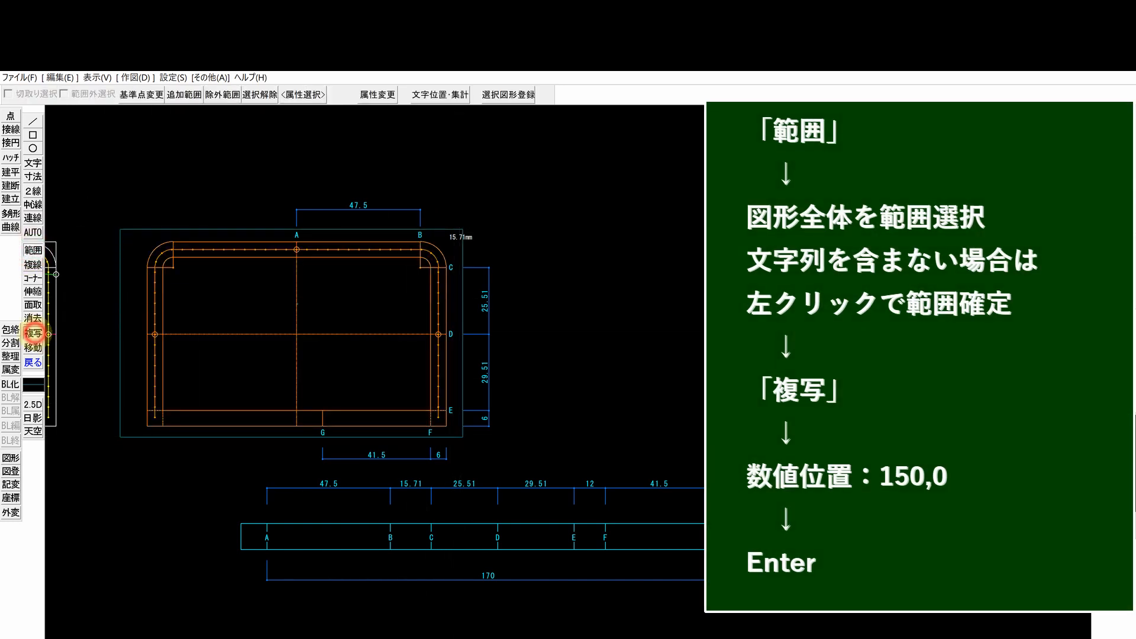
pyautogui.click(34, 332)
pyautogui.write('100')
pyautogui.press('BackSpace')
pyautogui.press('BackSpace')
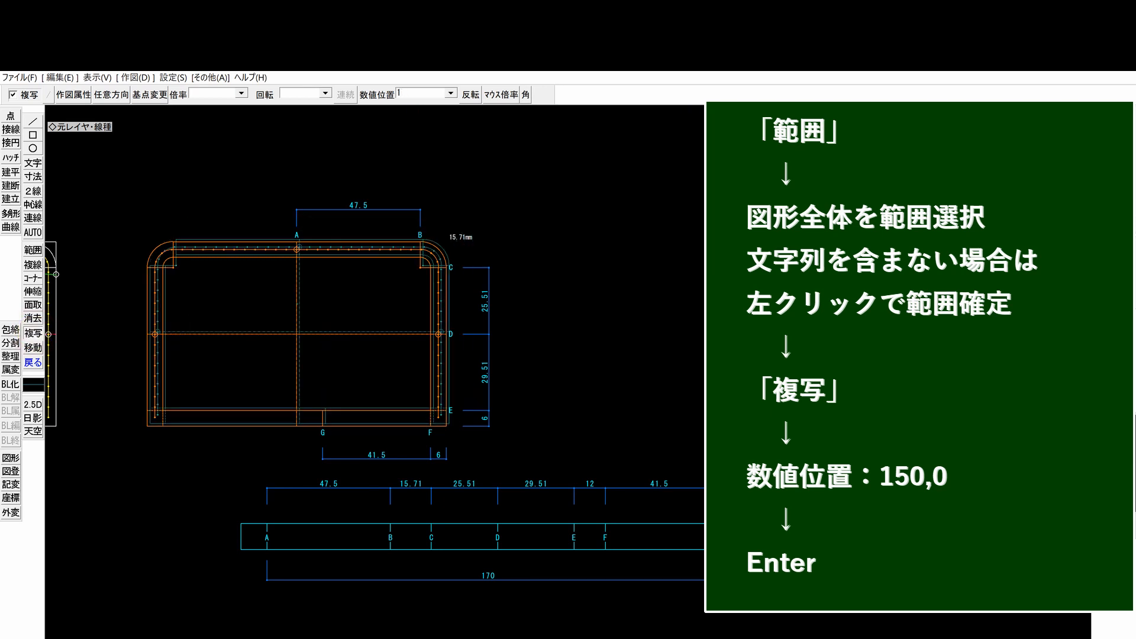
pyautogui.write('50,0')
pyautogui.press('Return')
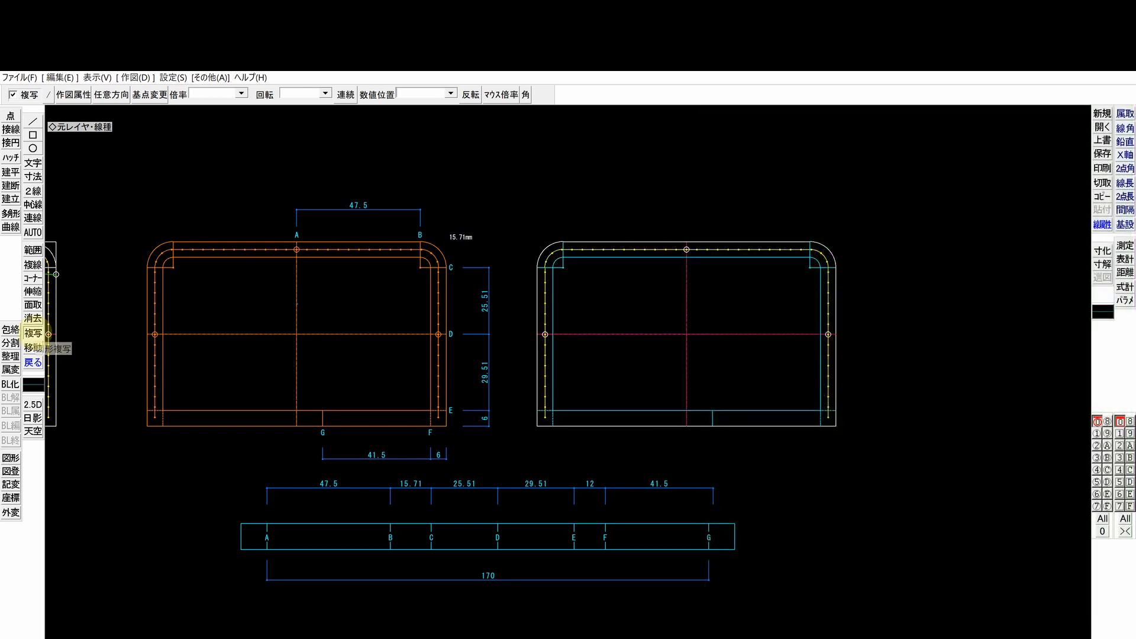
# Step: Delete the outer outline and stitching elements along the top edge of the copied pattern
pyautogui.click(32, 249)
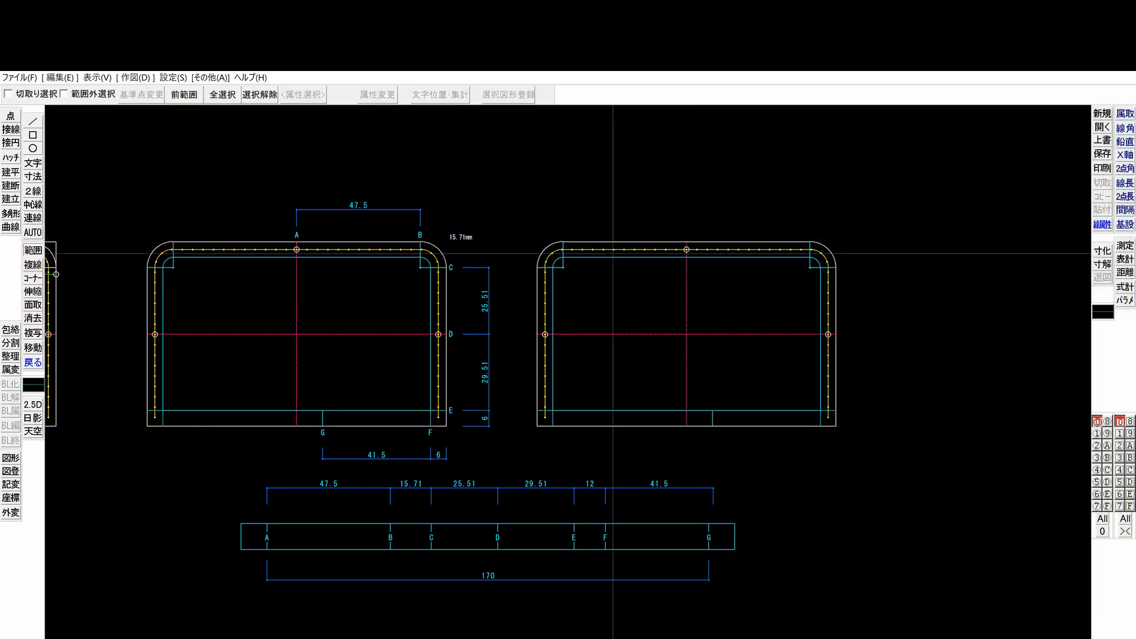
pyautogui.scroll(1, 505, 240)
pyautogui.click(497, 229)
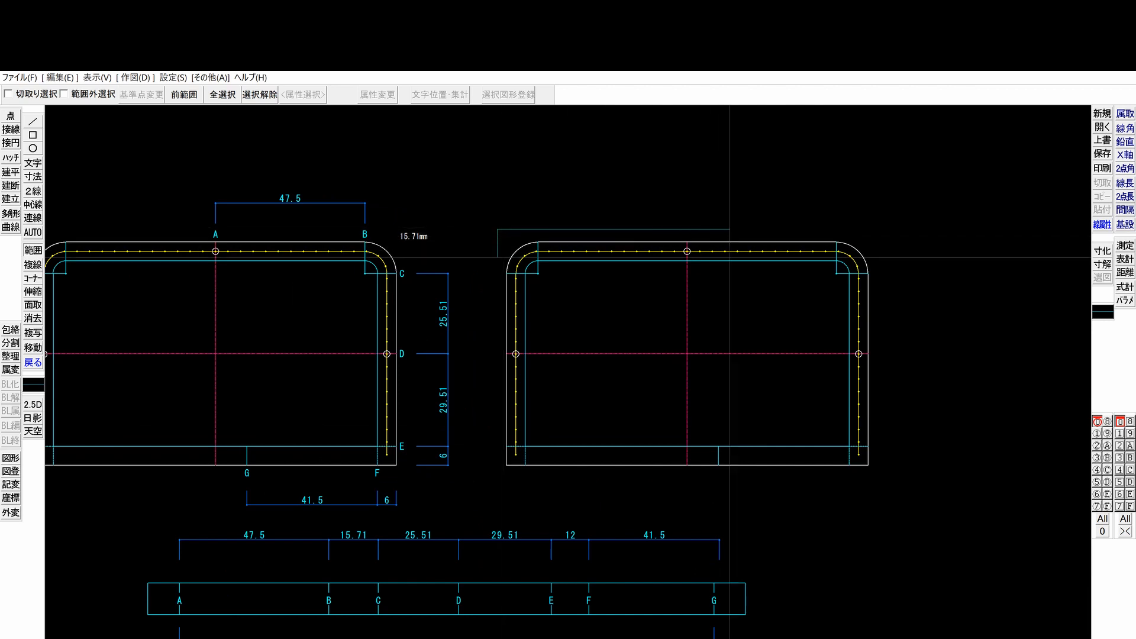
pyautogui.click(895, 260)
pyautogui.press('Delete')
# Step: Erase the leftover outer outline pieces and overhanging corner line ends around the copy, keeping the inner rounded outline and centre lines
pyautogui.rightClick(264, 509)
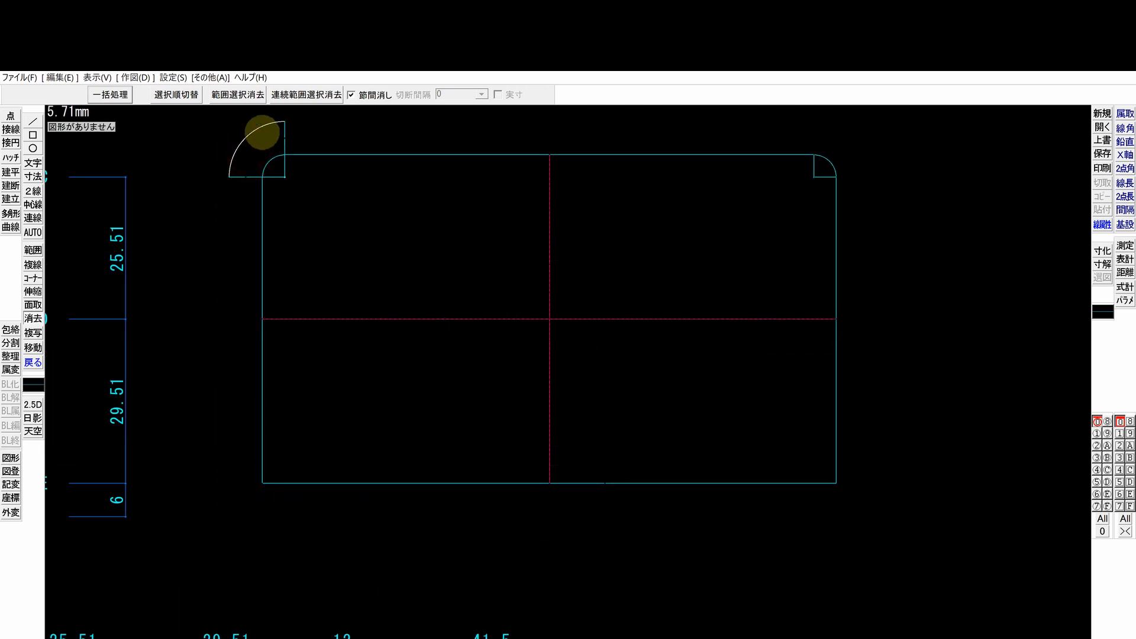
pyautogui.rightClick(284, 131)
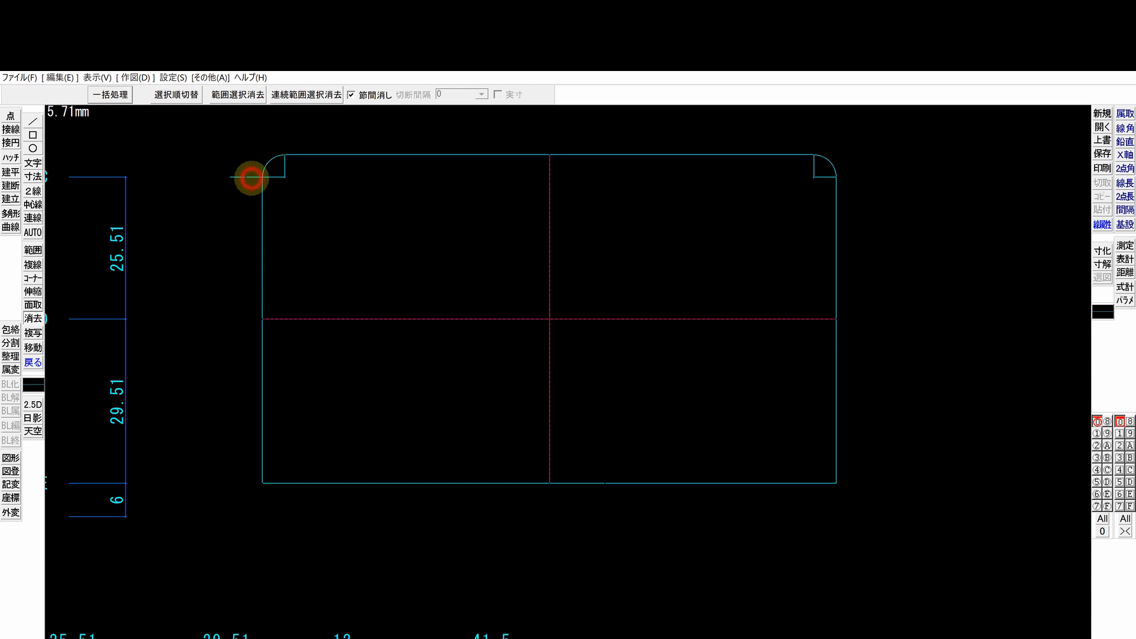
pyautogui.click(252, 179)
pyautogui.scroll(-4, 363, 279)
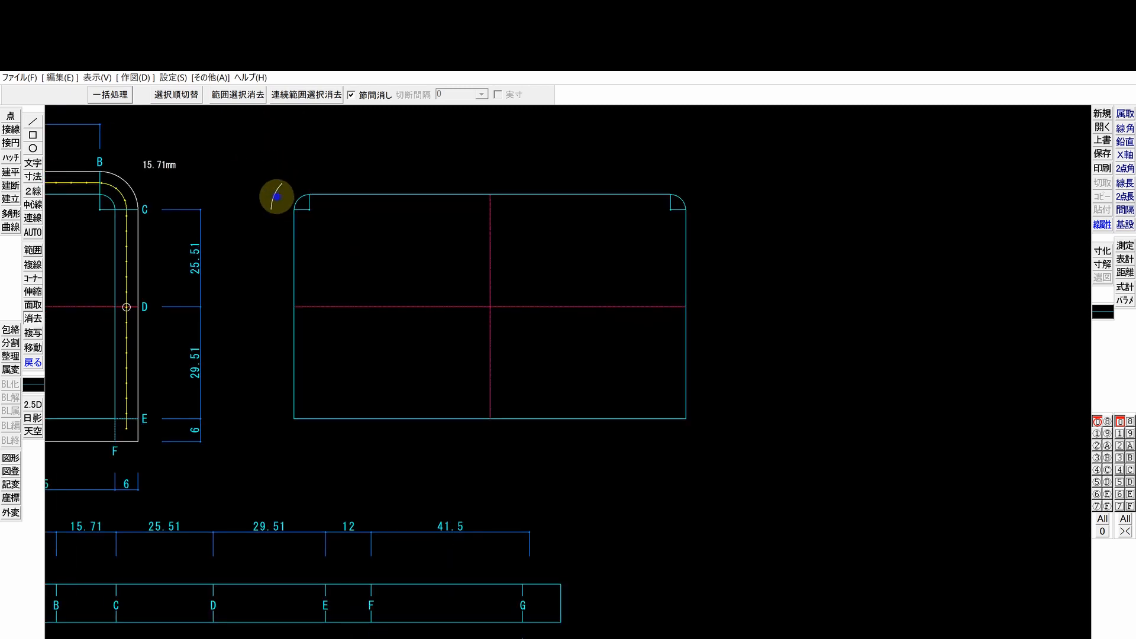
pyautogui.scroll(-2, 290, 282)
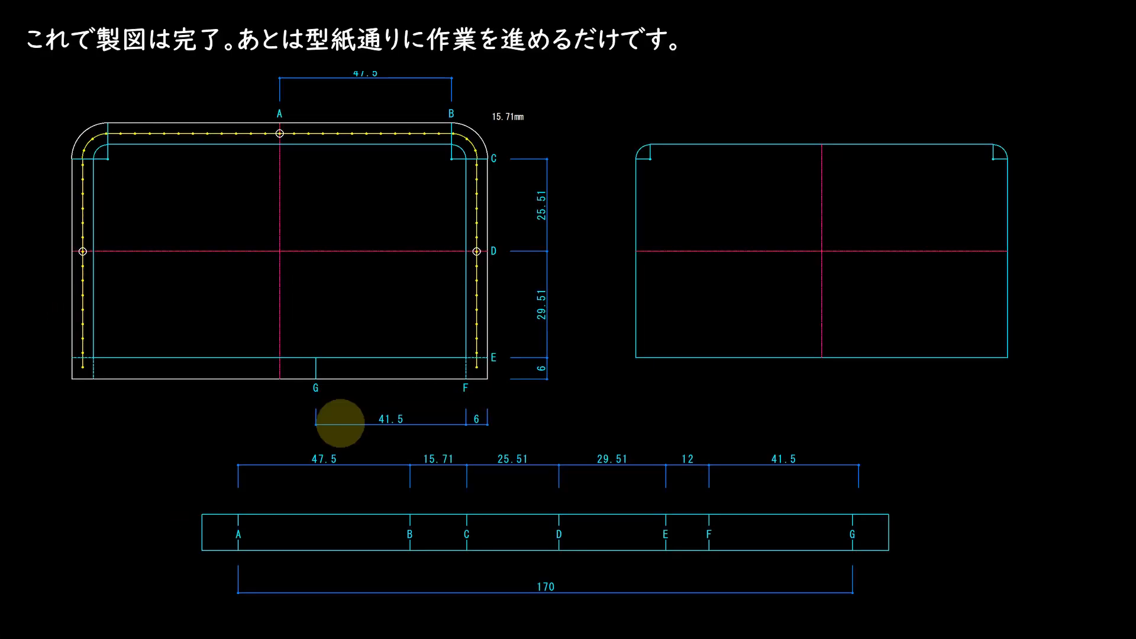